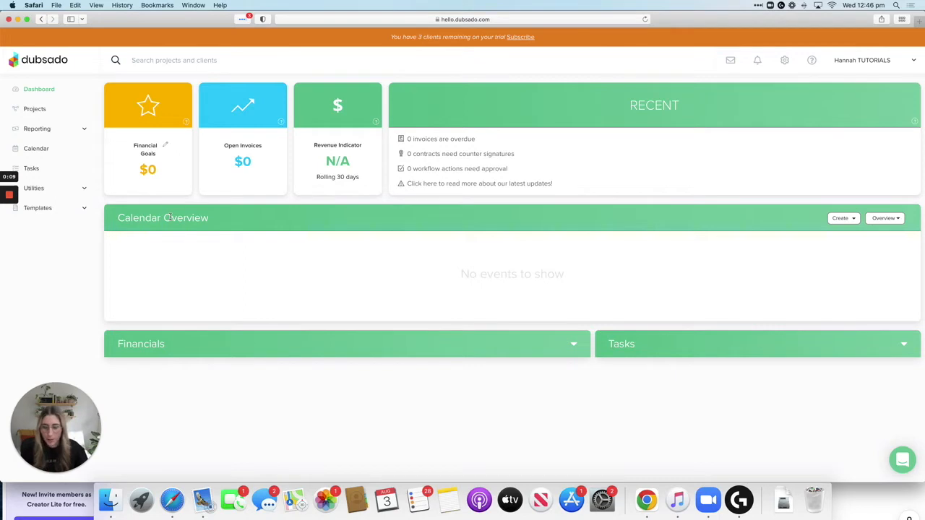
Create a new package template and start its first line item with the item name "Instagram Stories"
click(45, 208)
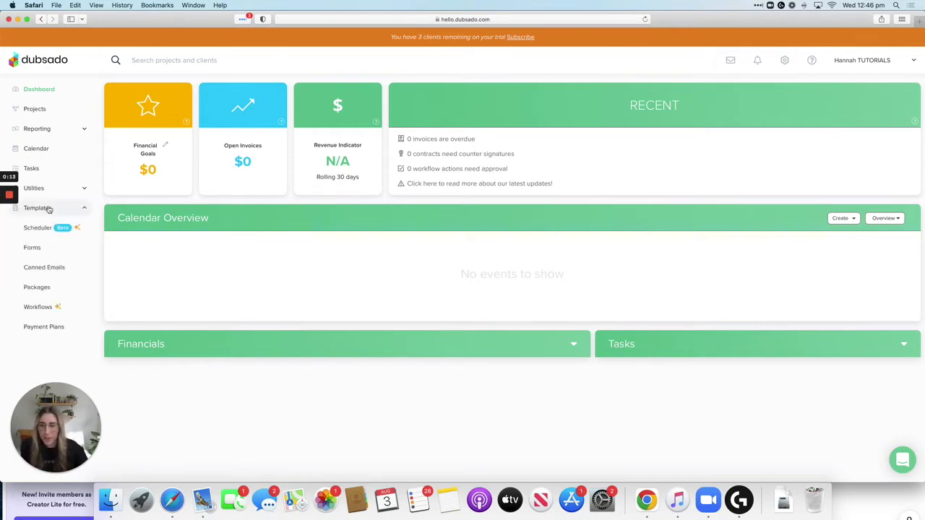
click(48, 290)
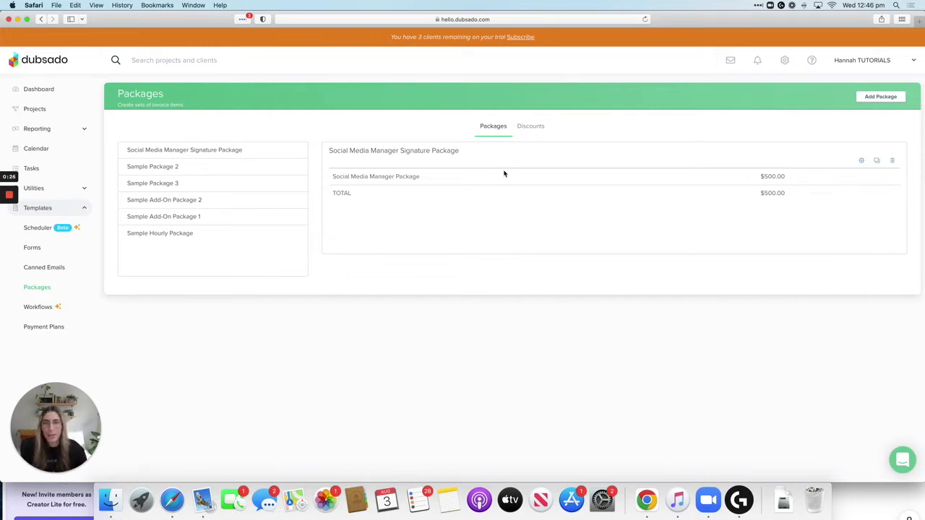
click(882, 97)
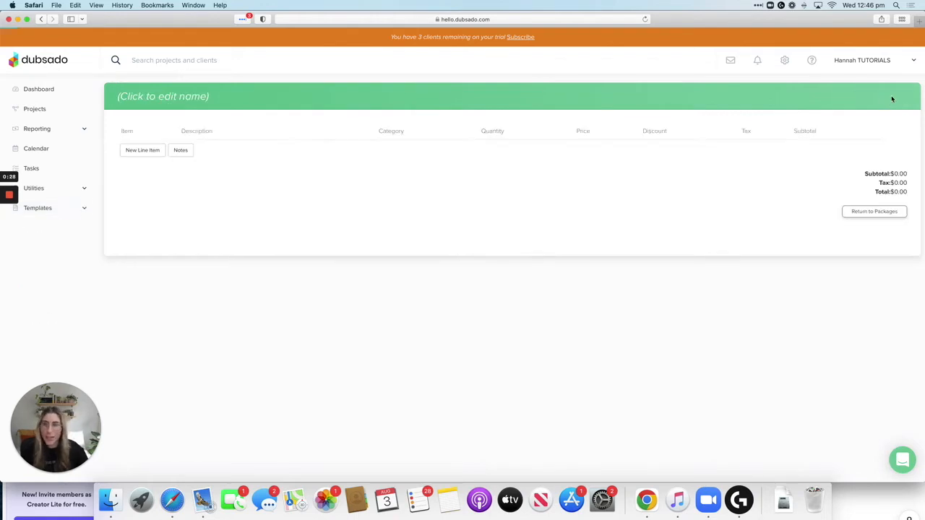
click(158, 149)
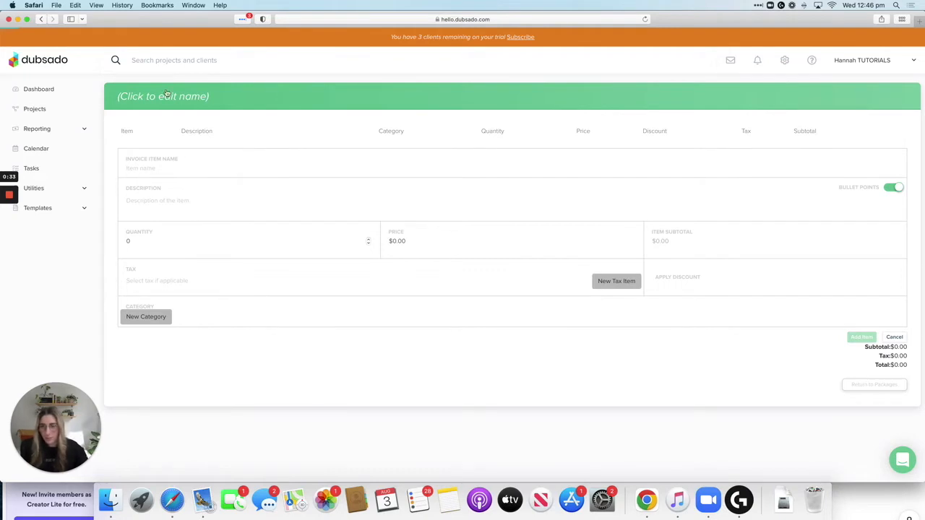
click(160, 164)
text(Insg)
key(BackSpace)
text(tagram Stories)
Describe the line item with the bullet point "5 Instagram stories / w"
click(161, 203)
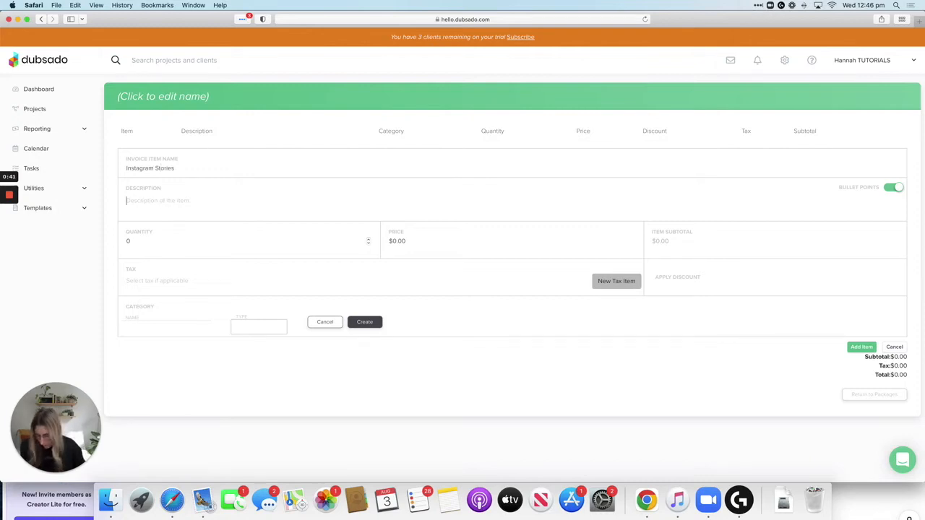
text(5)
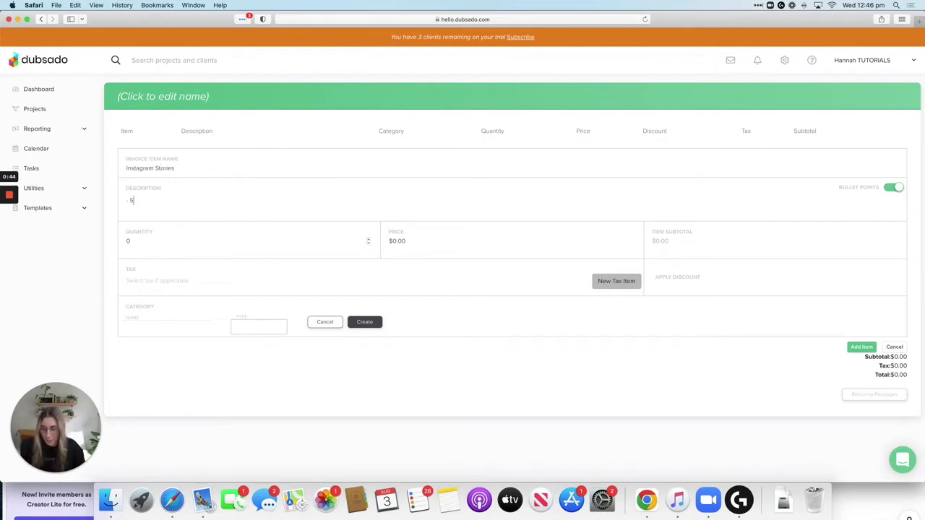
text( Instagra)
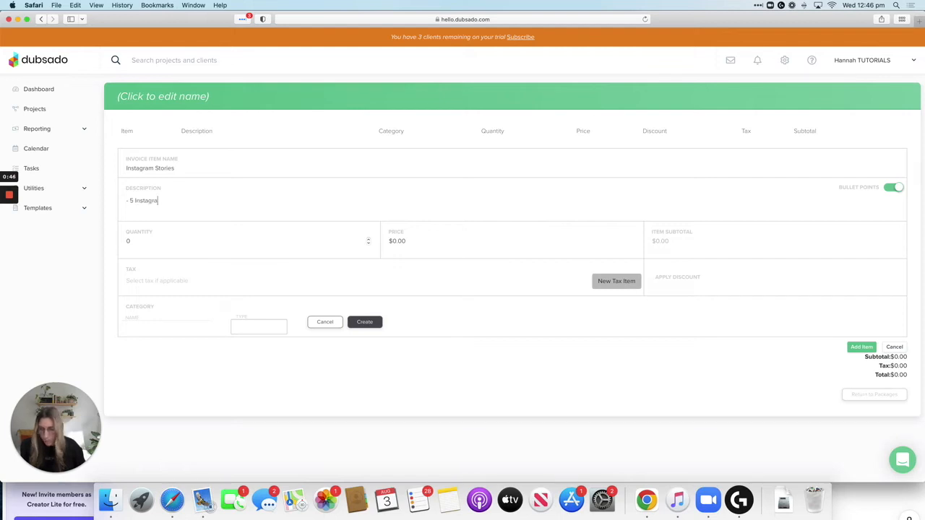
text(m stories )
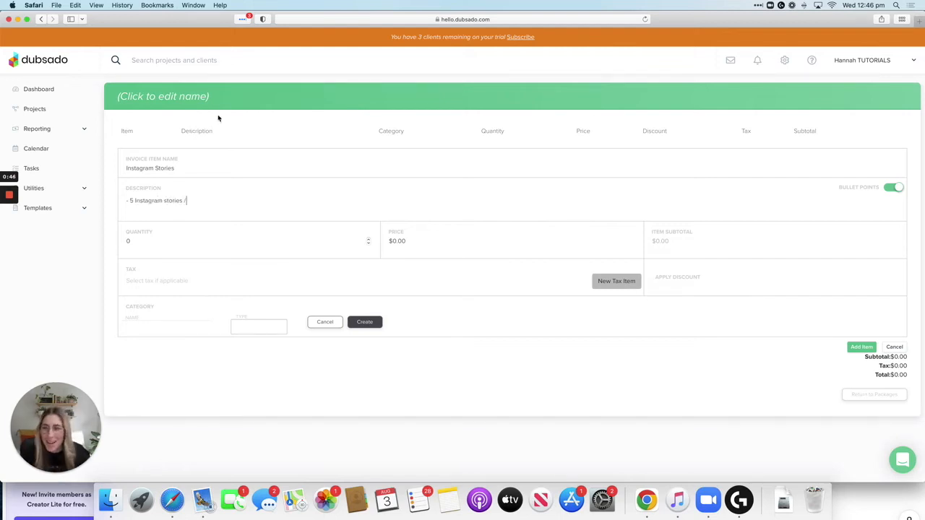
text(/ w)
Name the package "IG stories add on" and save the name
click(163, 96)
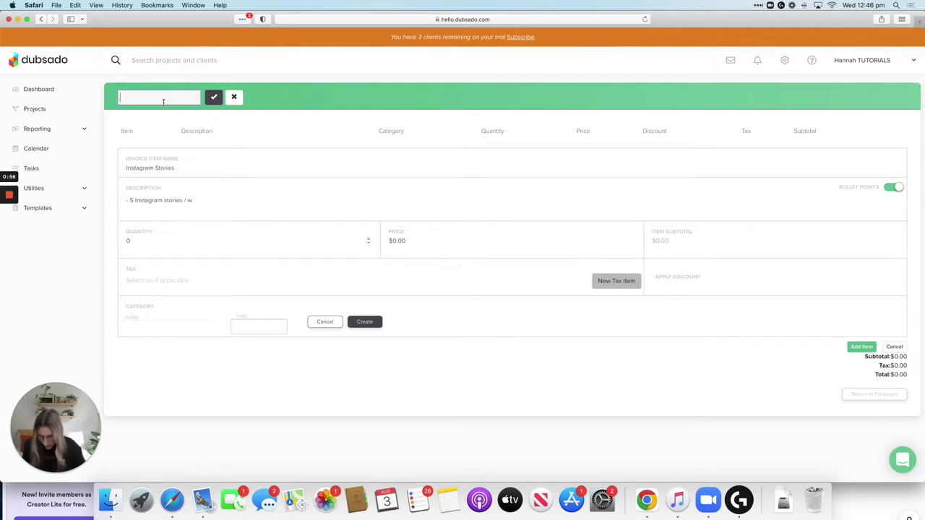
text(IG)
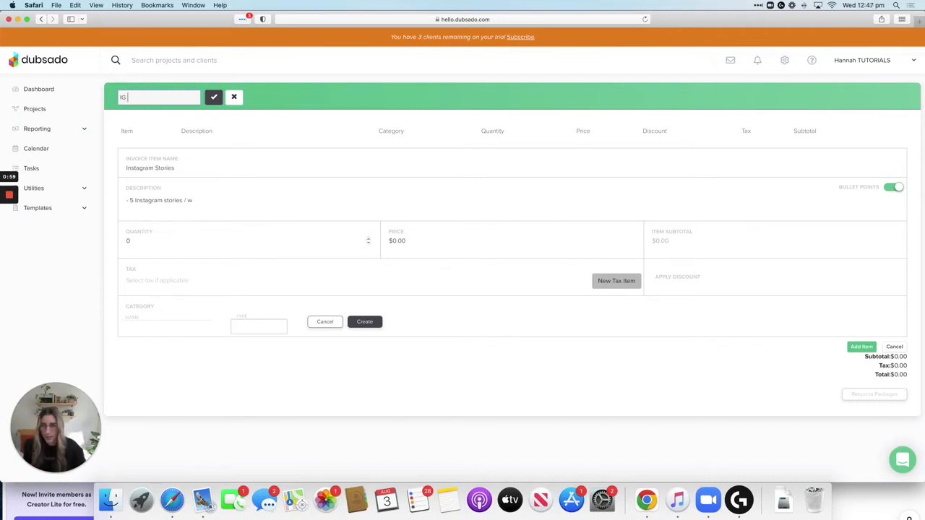
text( add on)
click(128, 98)
text(stories)
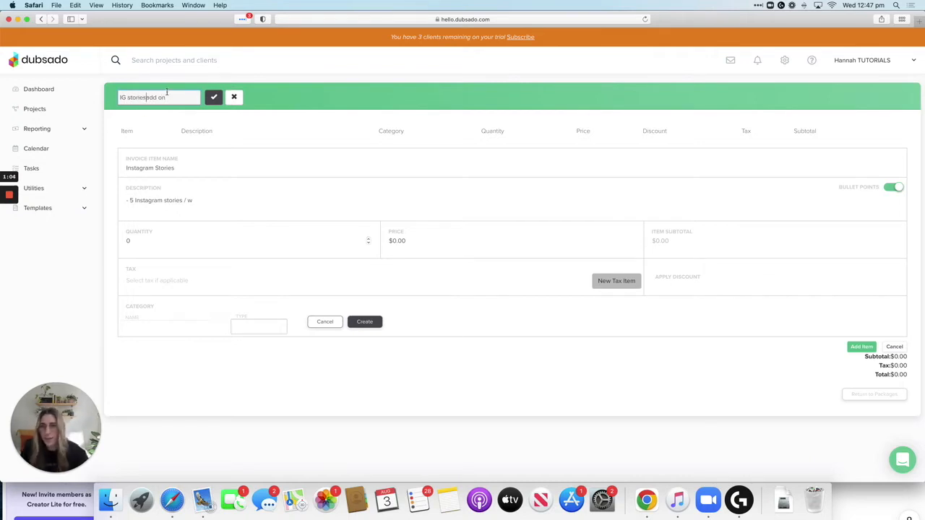
click(216, 98)
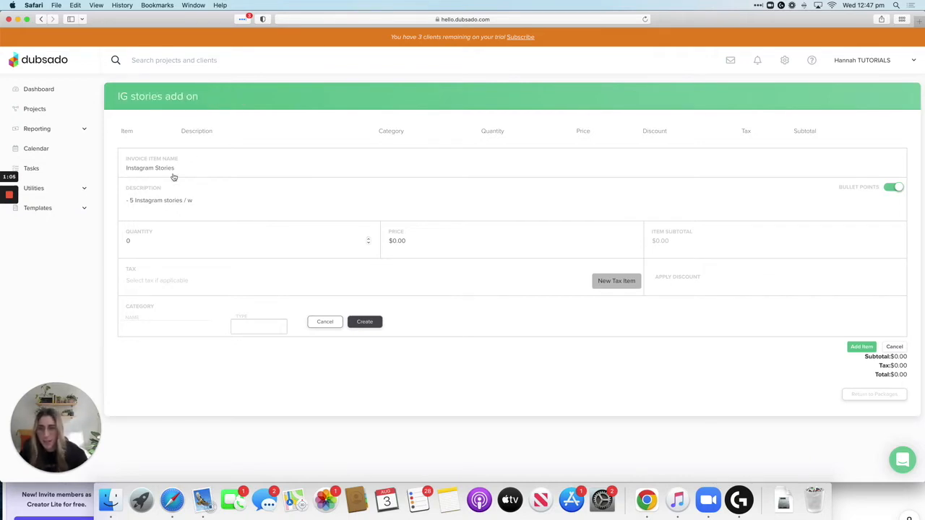
Set the line item's price to $100 and quantity to 1, add it to the package and return to the packages list
drag(163, 206, 170, 208)
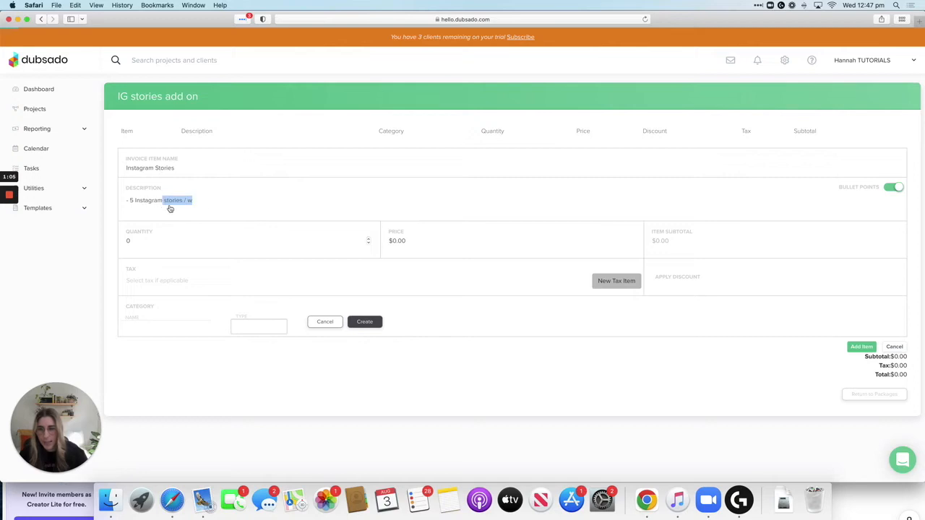
click(406, 244)
text(100)
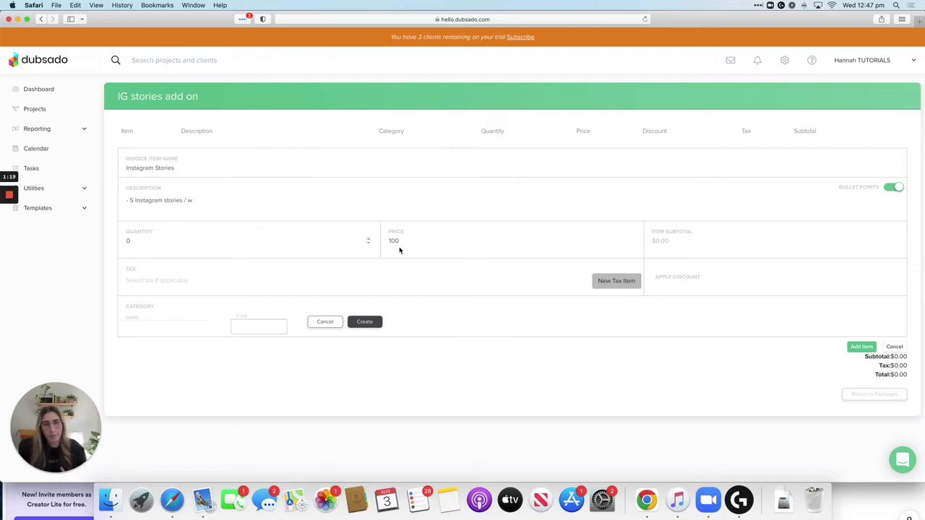
key(shift+Tab)
text(2)
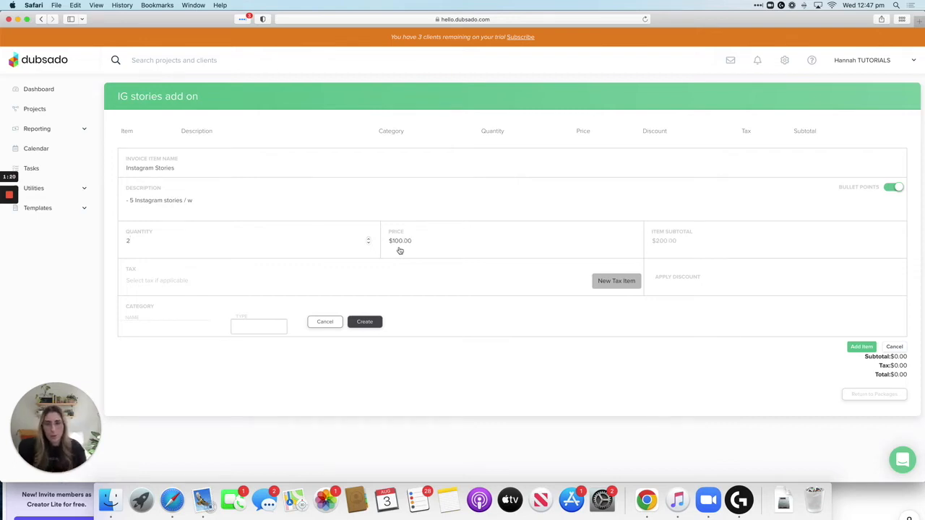
click(368, 243)
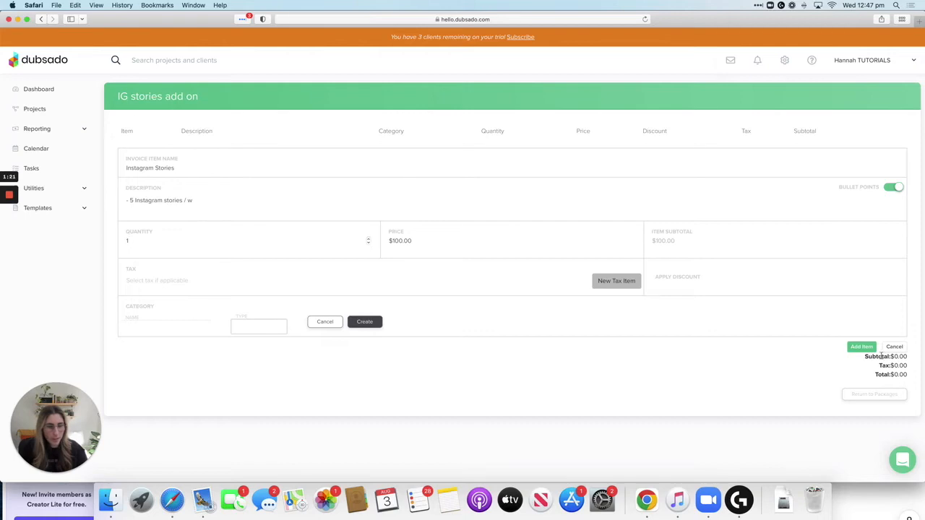
click(861, 346)
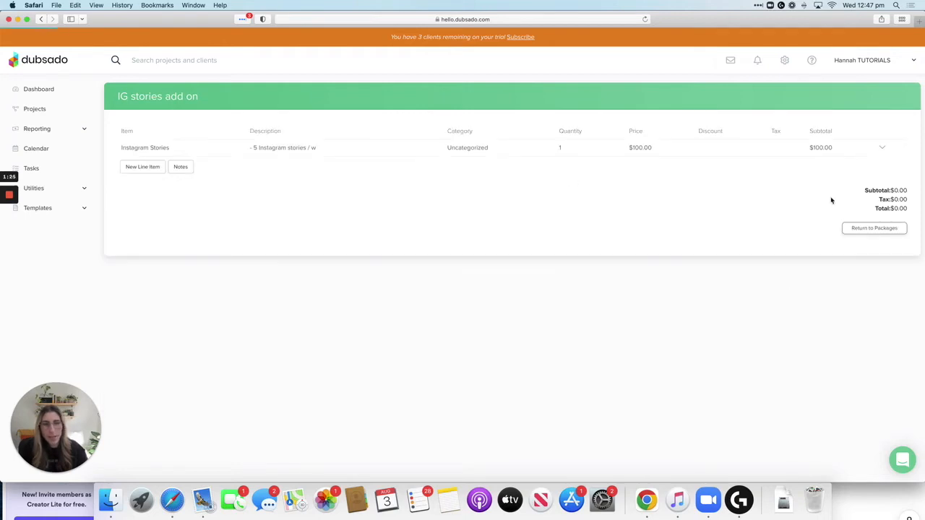
click(875, 228)
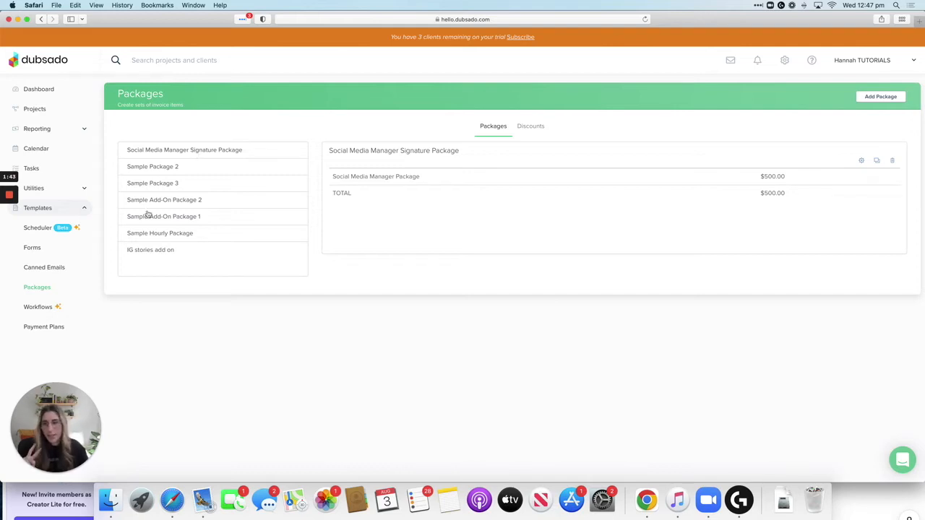
Look through the canned email templates and open "Clients - Send Proposal"
click(45, 267)
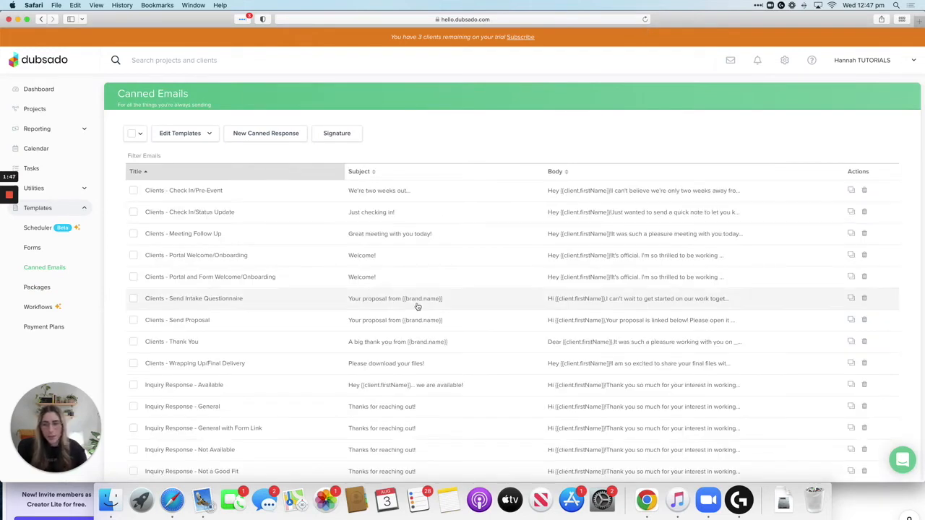
scroll(347, 224, down, 5)
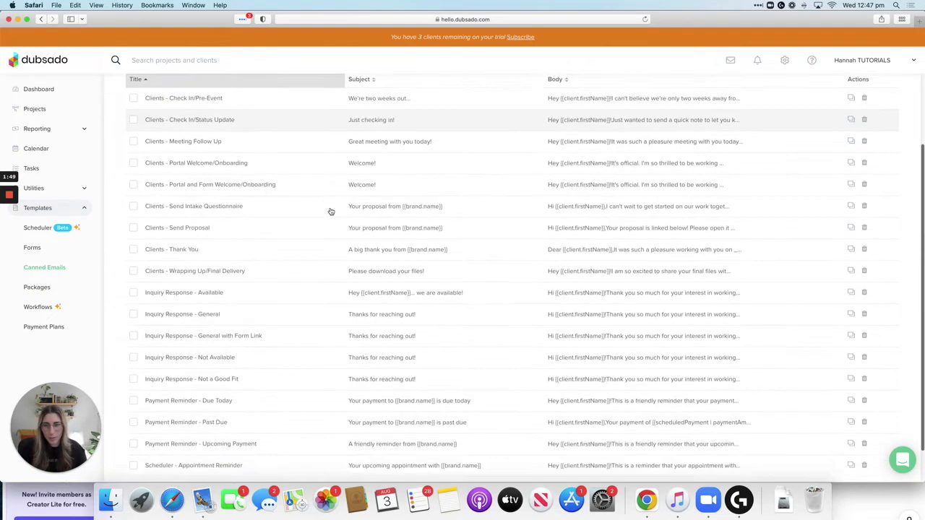
scroll(274, 252, up, 5)
scroll(273, 253, down, 5)
click(205, 190)
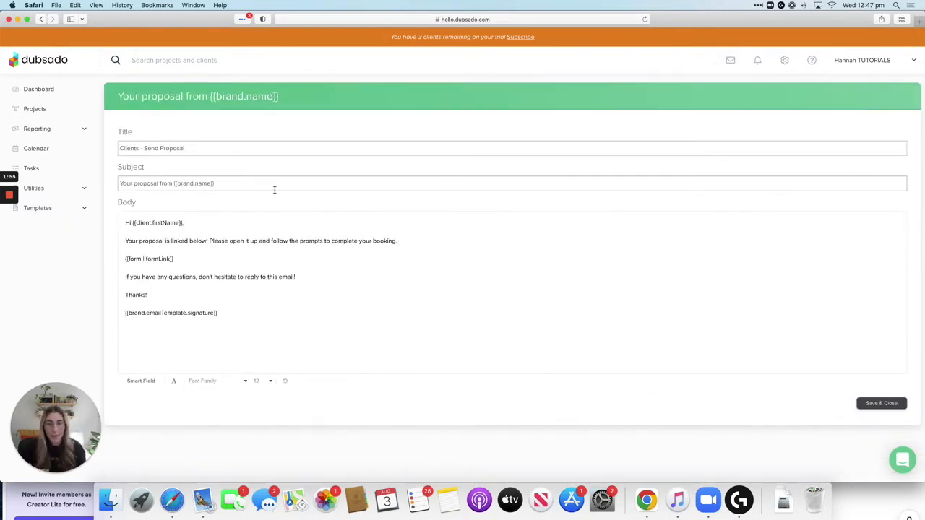
Examine the first-name placeholder in the greeting and the client smart fields available for the email body
click(189, 220)
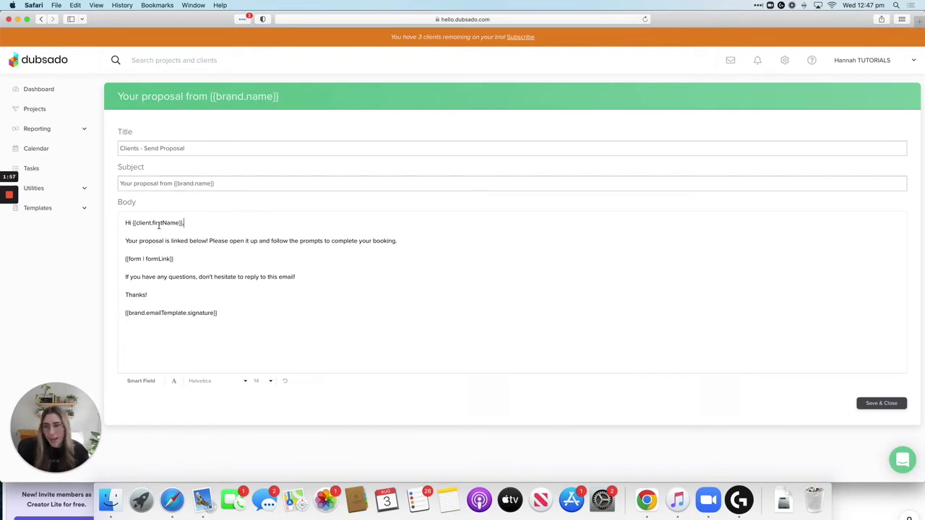
drag(132, 223, 184, 224)
click(185, 223)
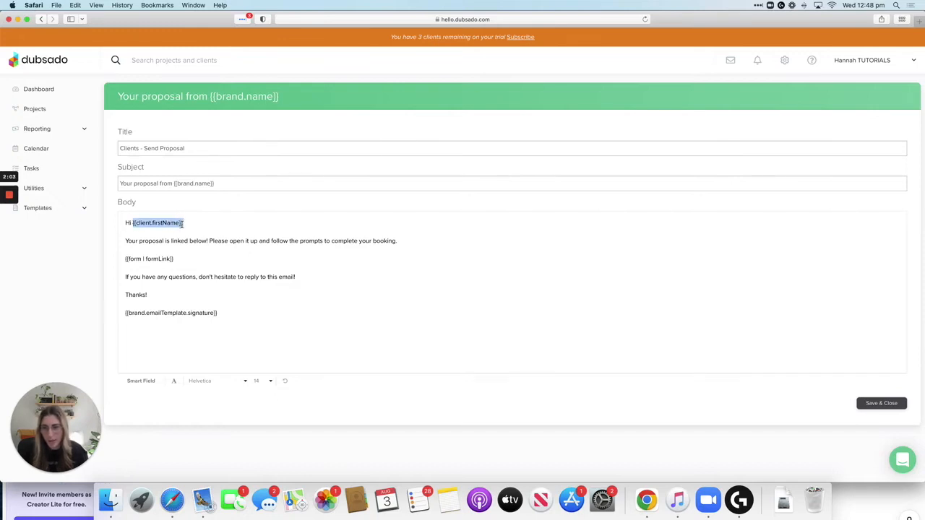
click(141, 381)
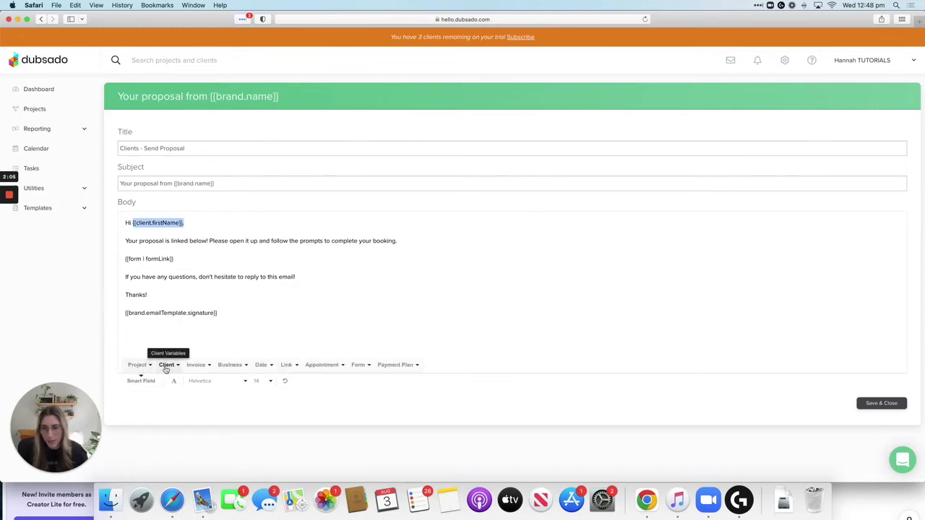
click(165, 365)
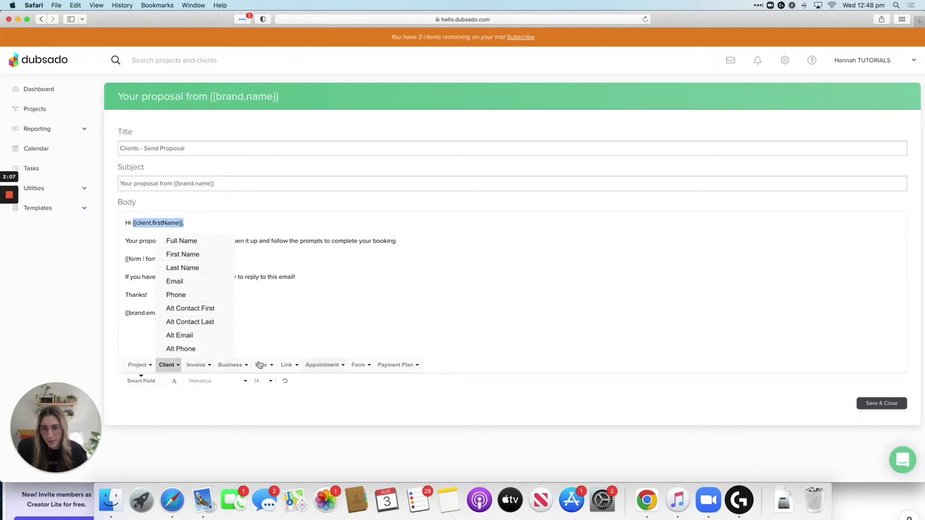
click(272, 240)
Insert a line reading "It was sog" below the greeting and highlight the form link placeholder in the email body
click(166, 240)
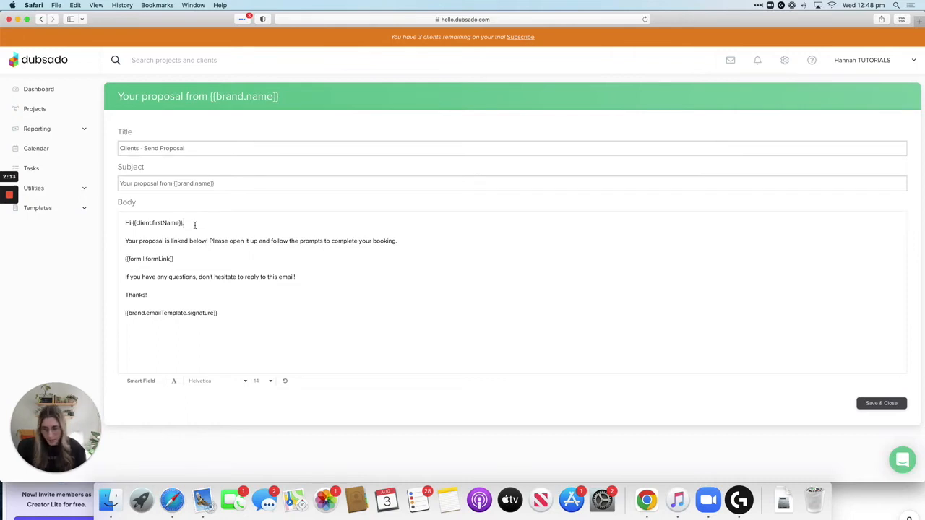
key(Return)
text(It was g)
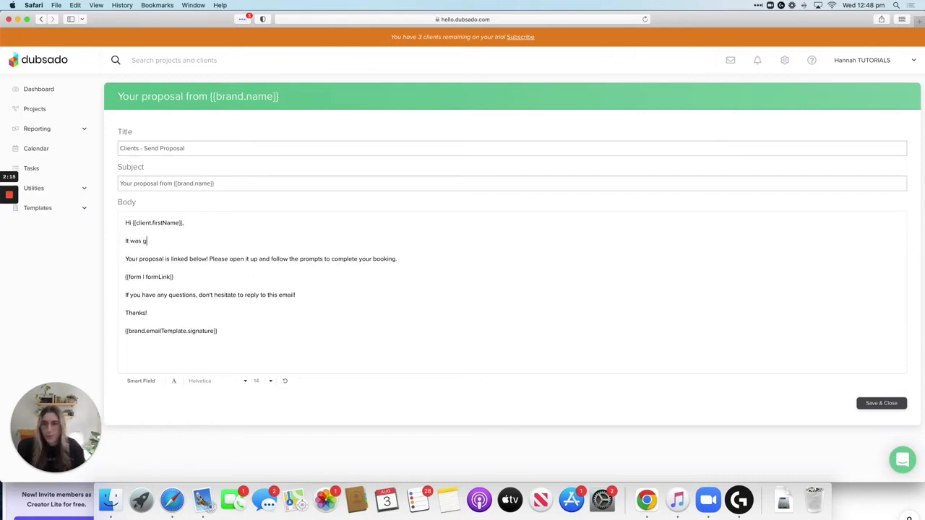
key(BackSpace)
text(sog)
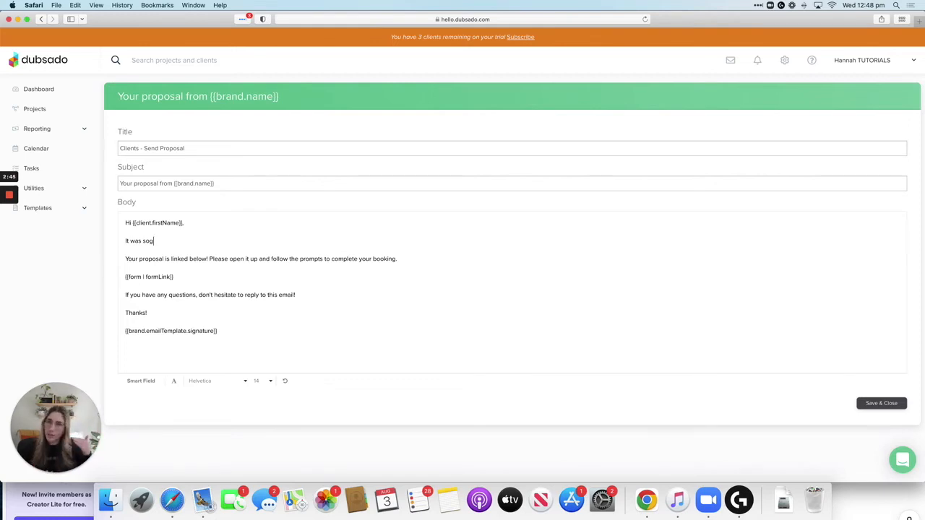
click(209, 310)
drag(174, 276, 118, 278)
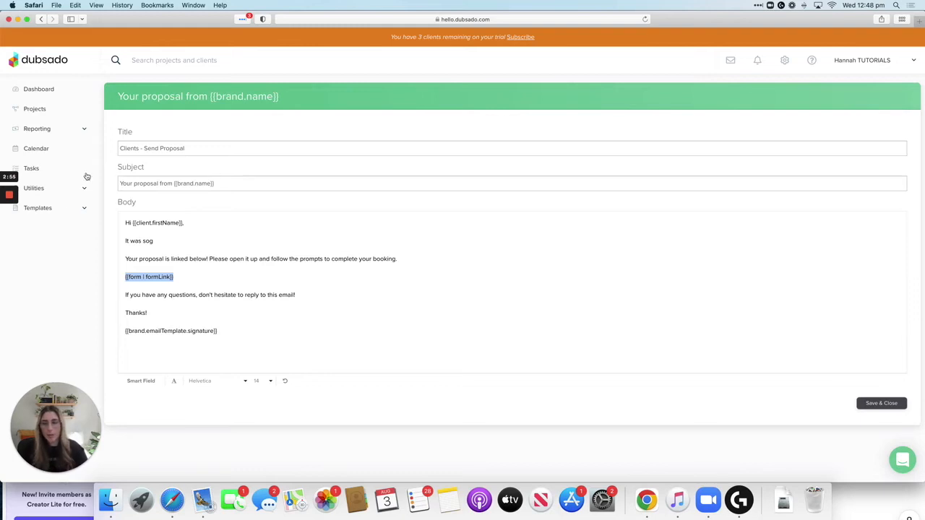
Leave the canned email and open the form templates overview
click(51, 208)
click(49, 249)
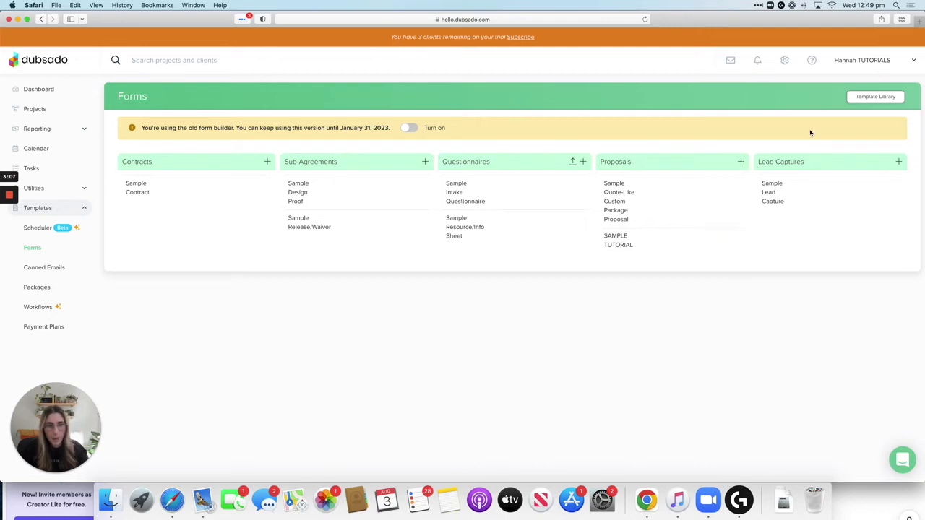
click(741, 161)
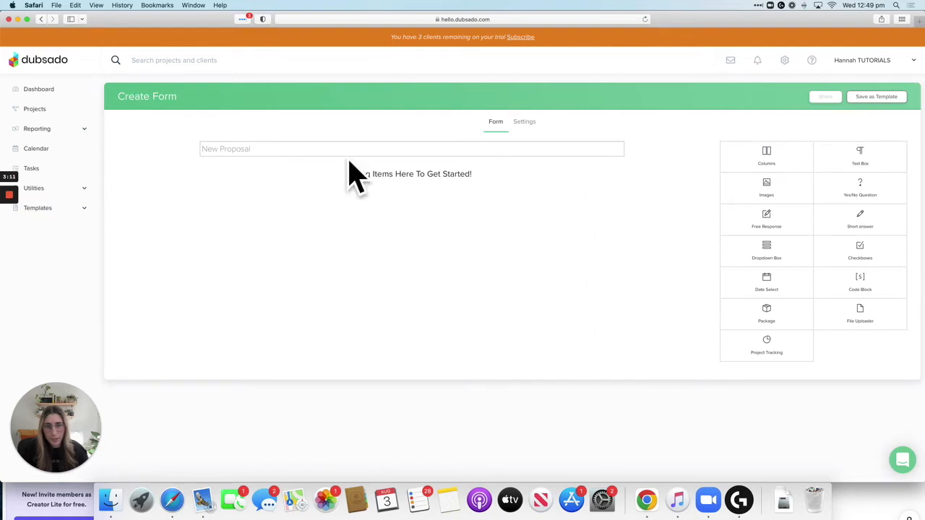
click(42, 21)
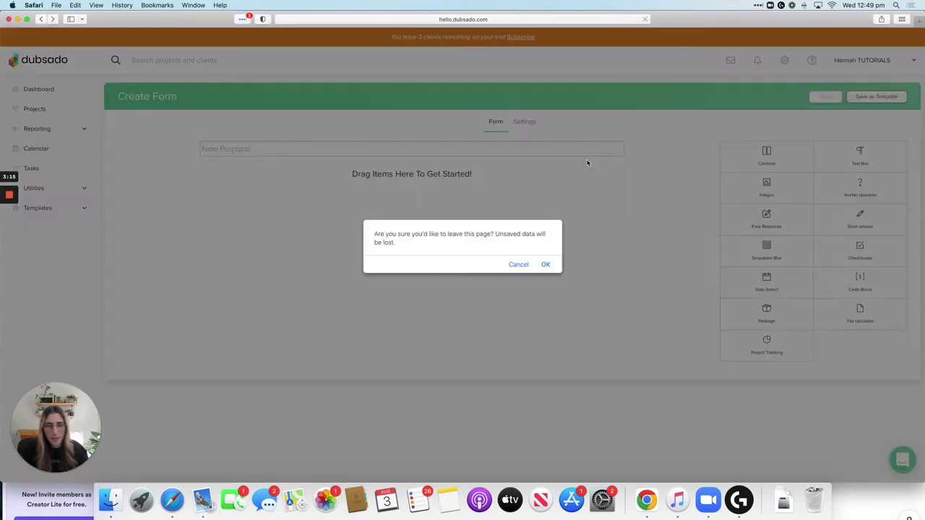
click(546, 264)
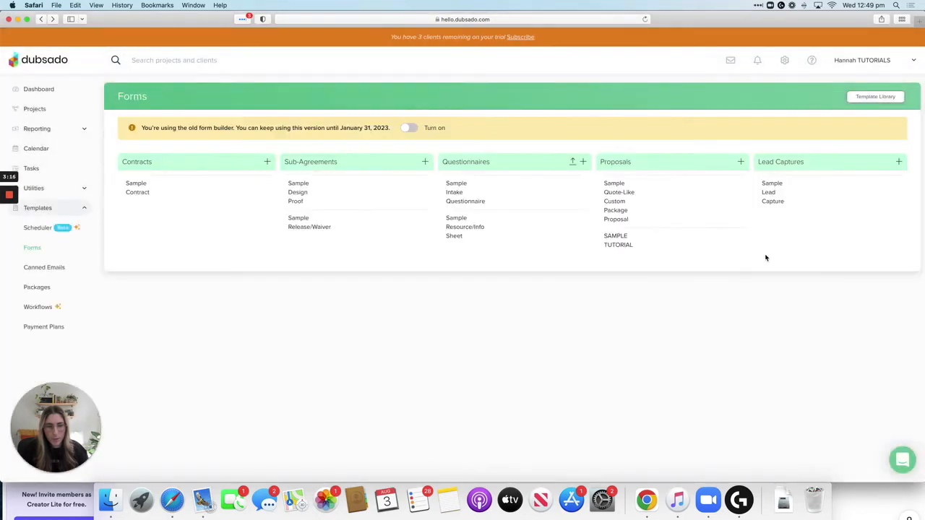
Open the form template library and filter it to show only Proposal templates
click(887, 100)
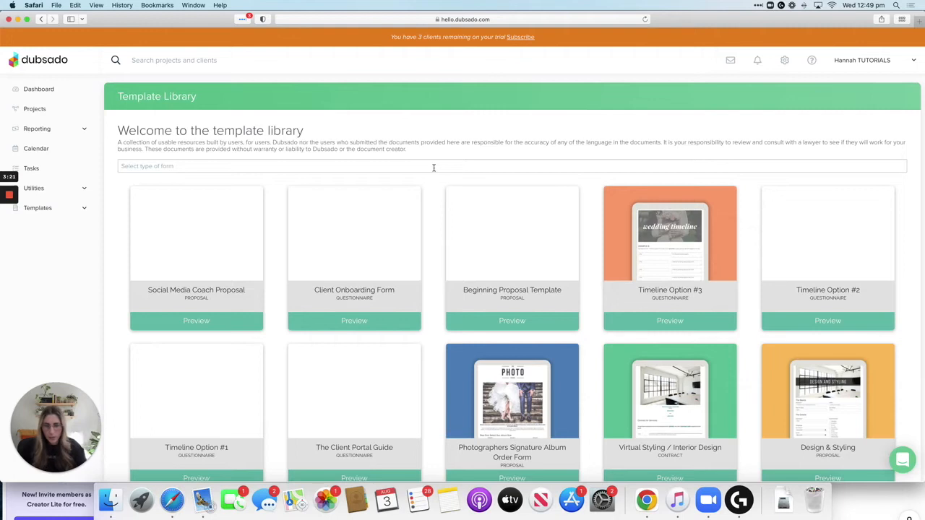
click(433, 166)
text(proposal)
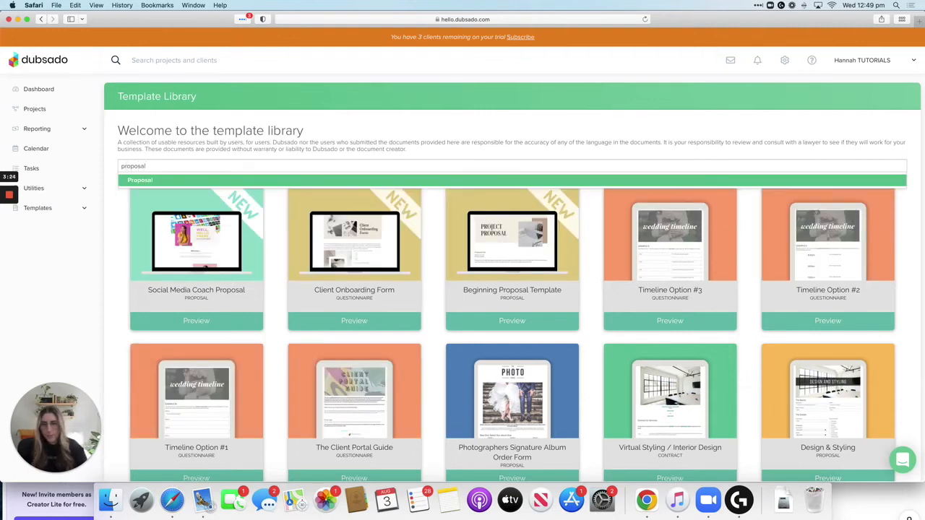
click(417, 181)
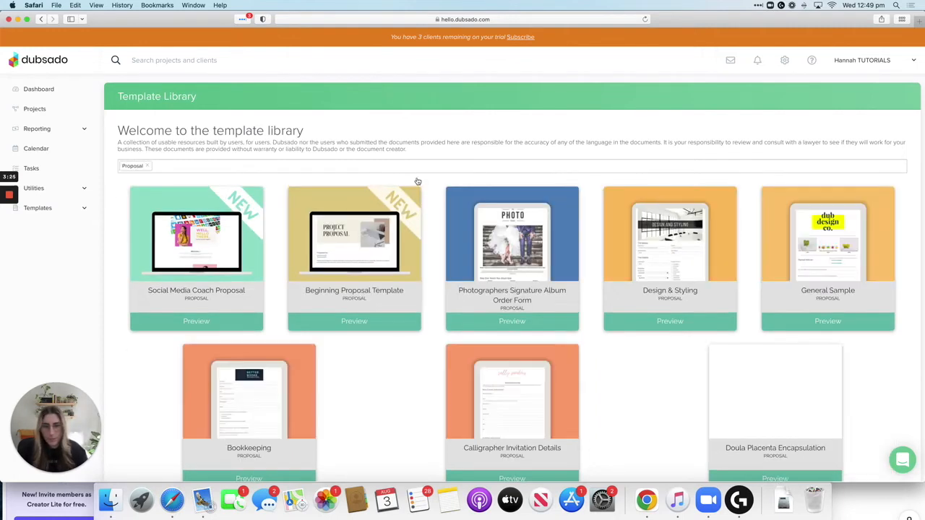
scroll(519, 208, down, 1)
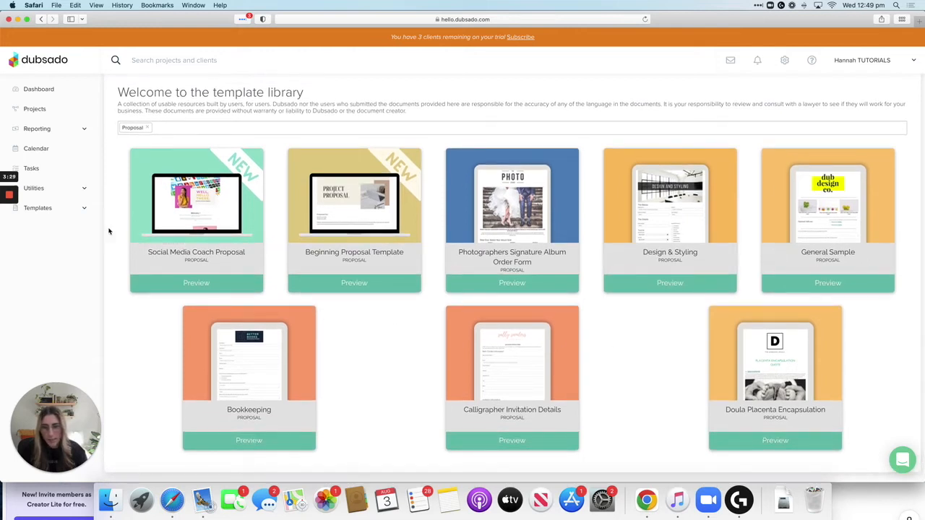
Preview the Social Media Coach Proposal from start to end, then return to the template library
click(226, 209)
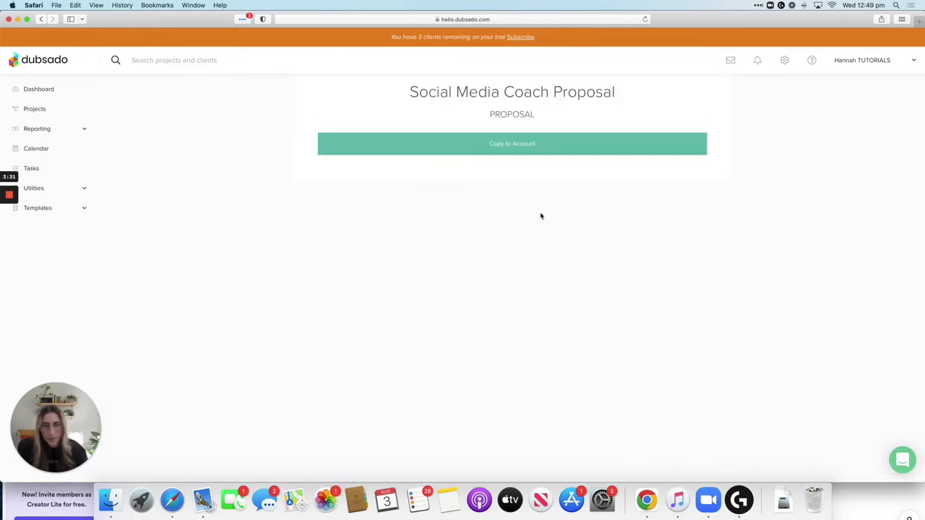
scroll(541, 215, down, 1)
scroll(540, 216, down, 2)
scroll(541, 215, up, 1)
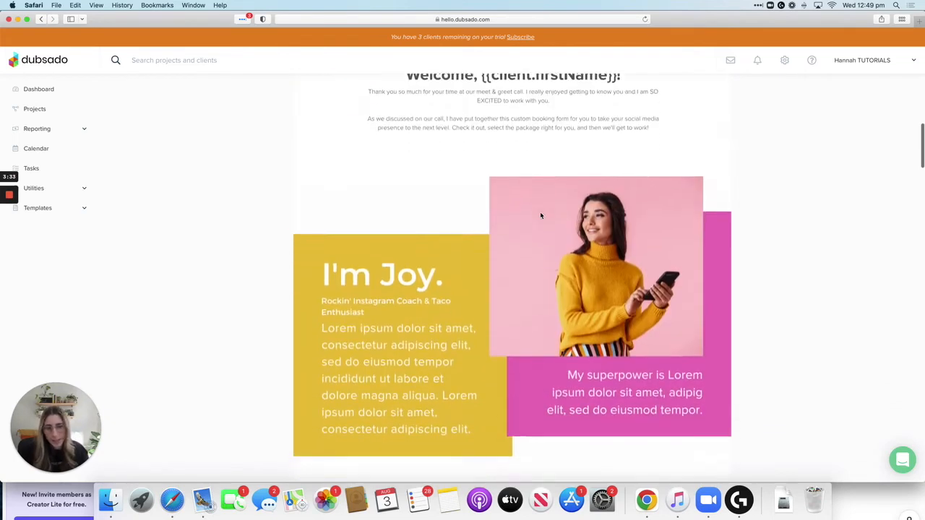
scroll(541, 215, down, 10)
scroll(540, 215, down, 10)
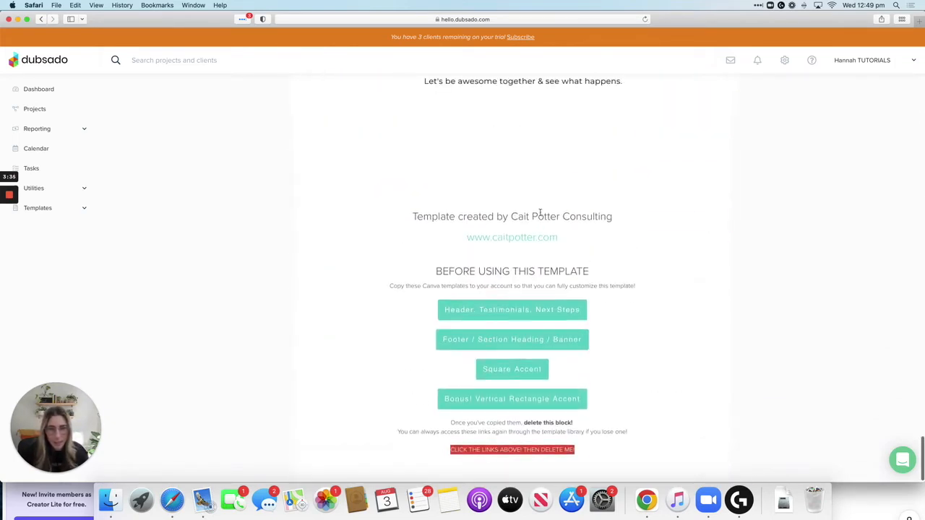
scroll(491, 209, up, 10)
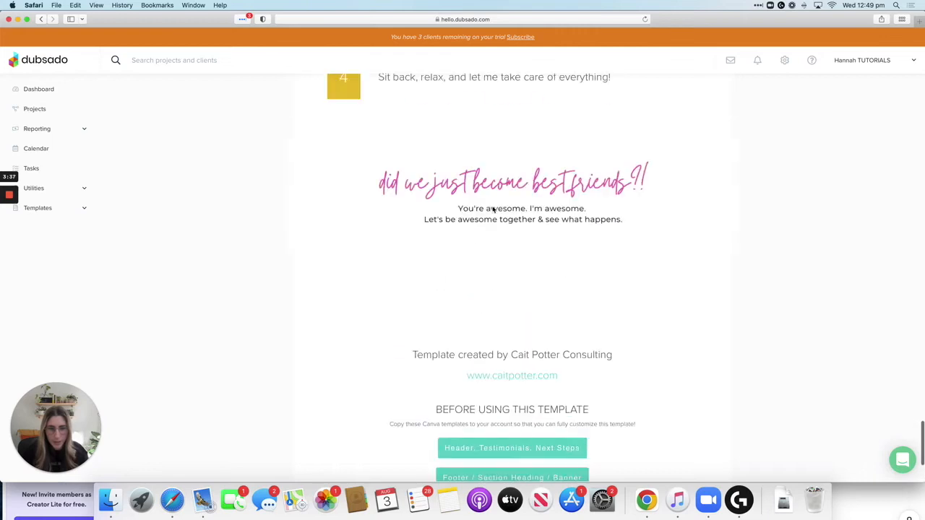
scroll(491, 209, up, 15)
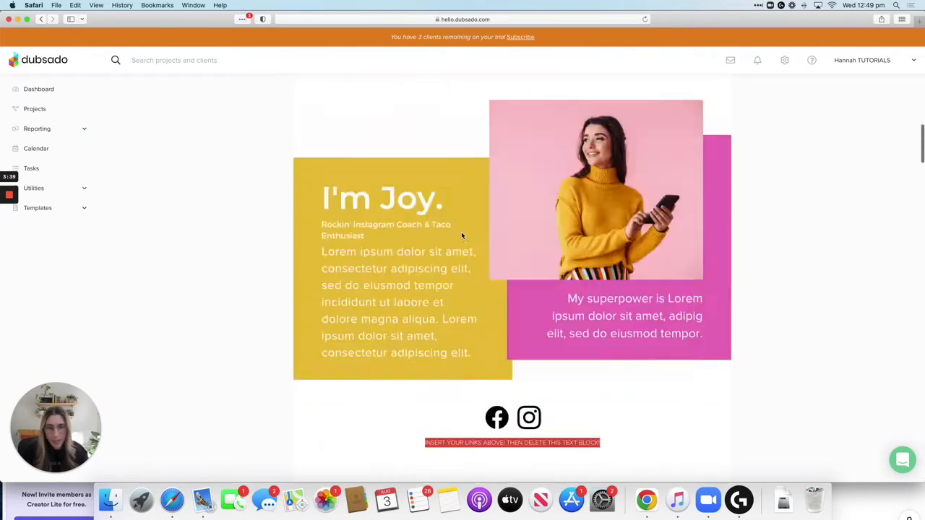
click(41, 19)
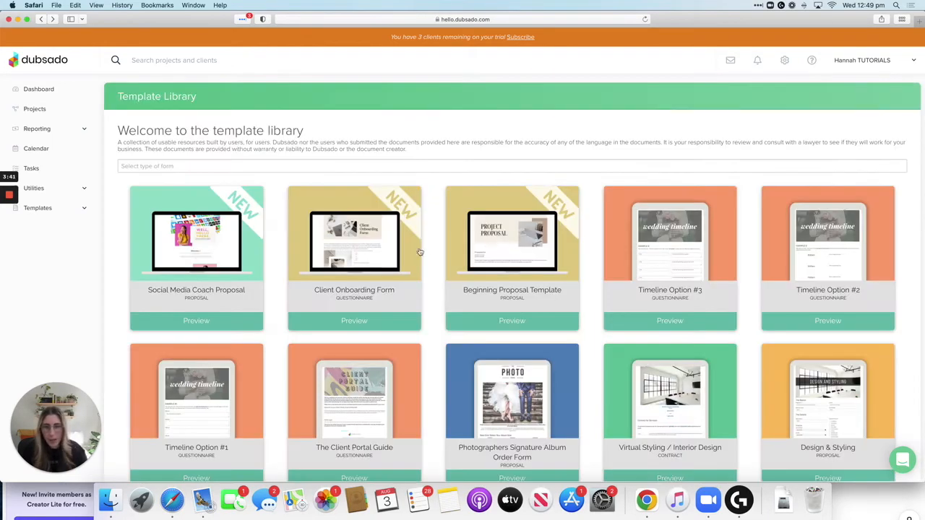
Preview the Beginning Proposal Template and read through its packages, testimonial and closing sections
click(509, 258)
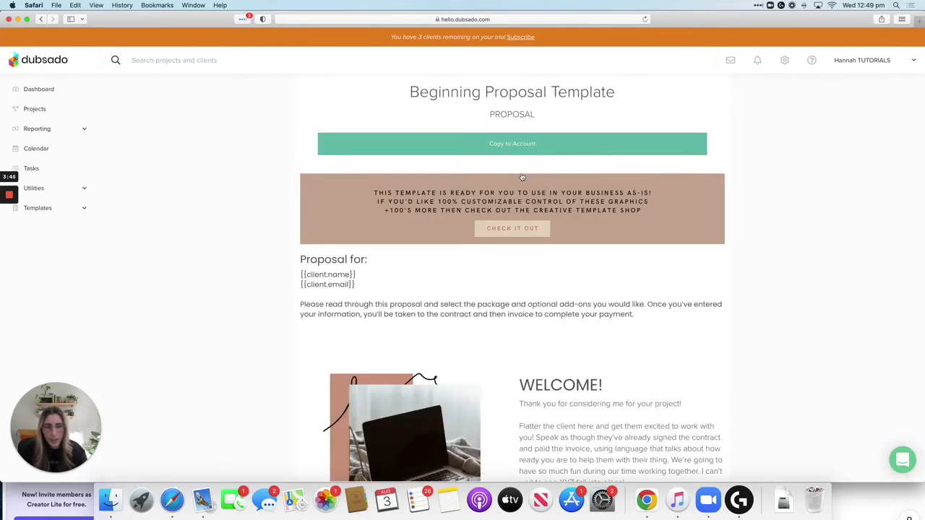
scroll(521, 177, down, 10)
scroll(522, 177, down, 8)
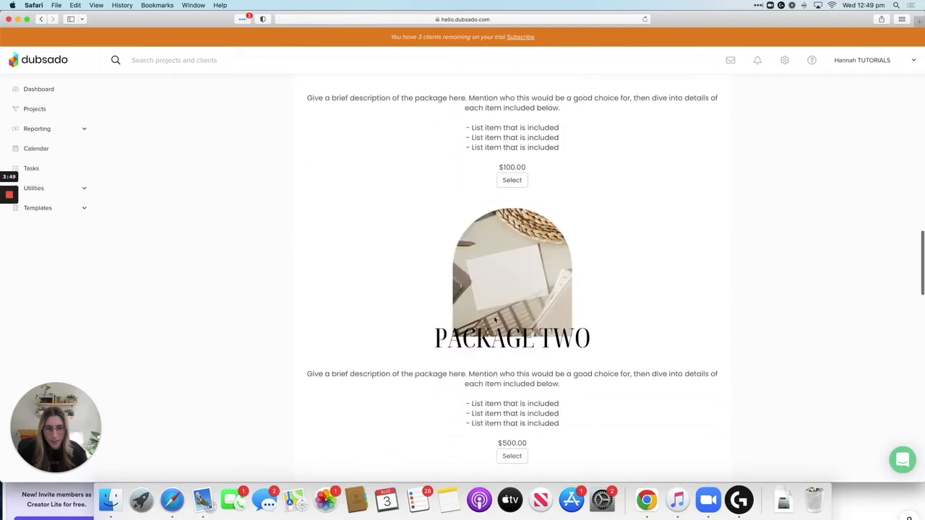
scroll(494, 320, down, 10)
scroll(493, 320, up, 6)
scroll(494, 319, down, 15)
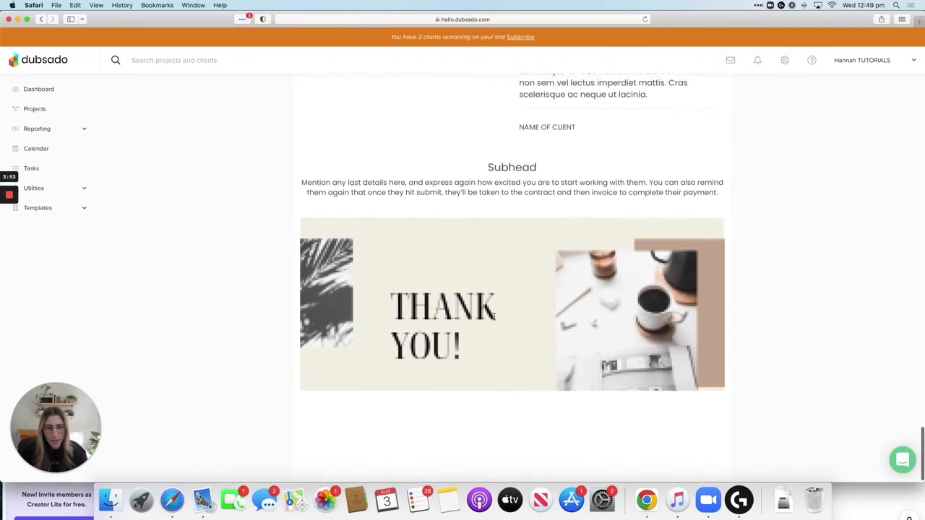
scroll(614, 330, up, 4)
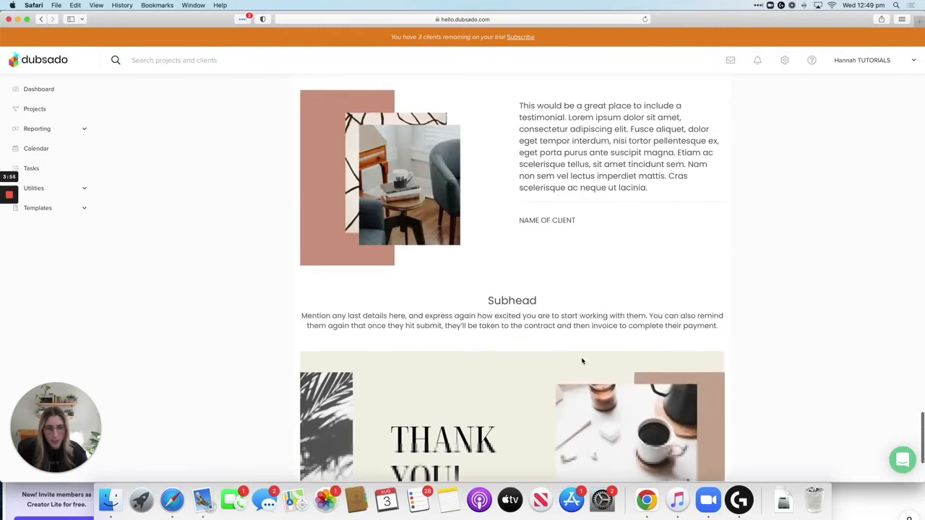
scroll(540, 320, down, 4)
scroll(499, 293, up, 20)
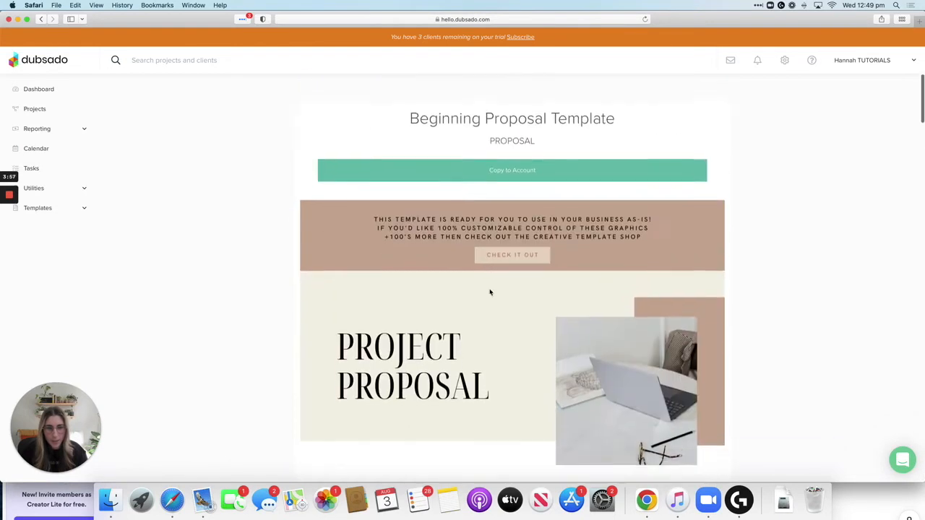
Copy the Beginning Proposal Template to the account and delete the template shop banner above the Project Proposal header
click(510, 150)
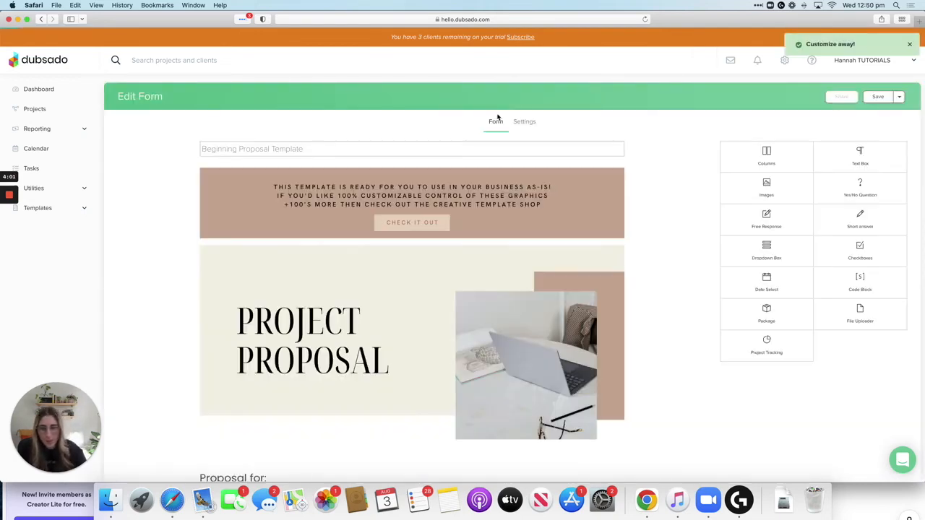
click(625, 170)
scroll(553, 239, down, 2)
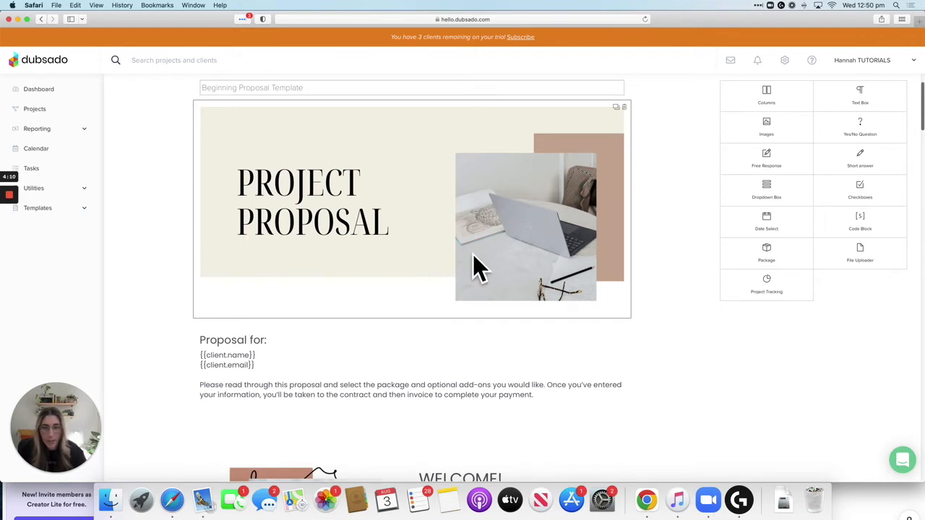
Examine the copied form's header, client detail smart fields, welcome text and bio section
scroll(484, 257, down, 5)
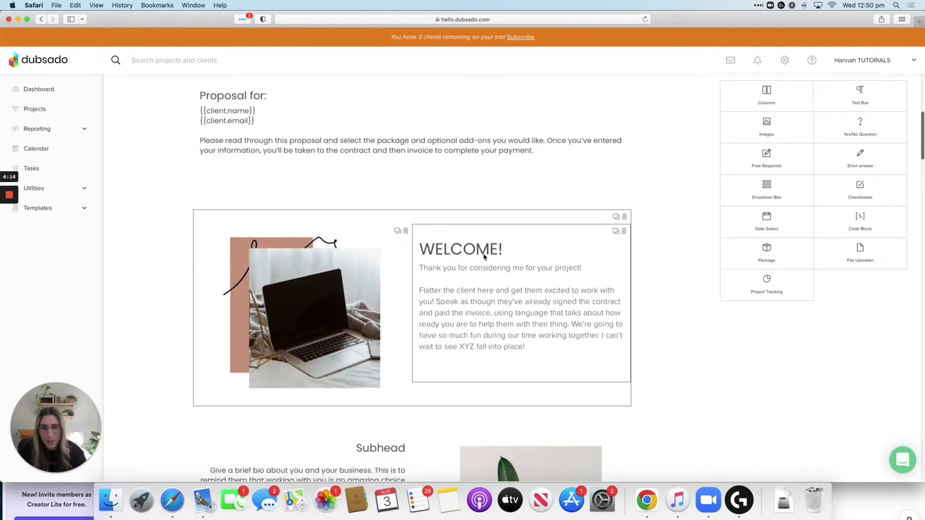
scroll(484, 257, down, 2)
scroll(484, 257, down, 10)
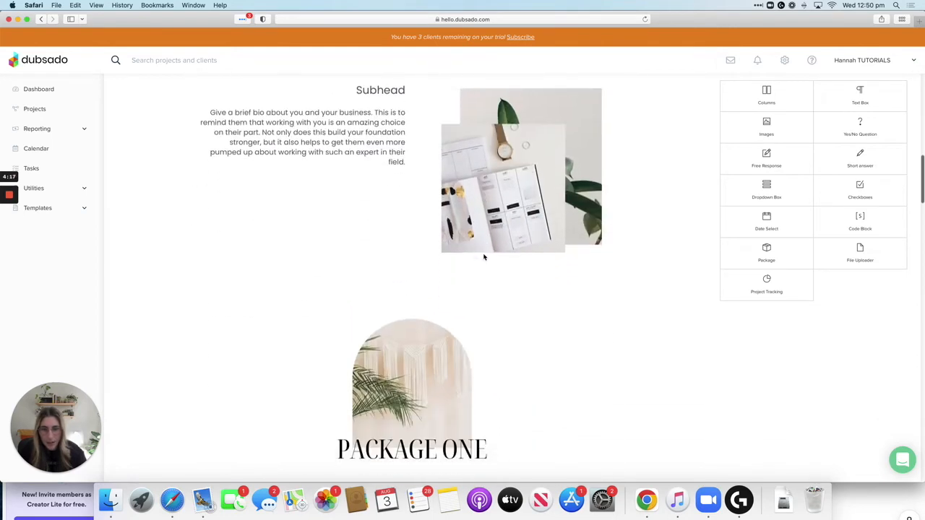
scroll(484, 256, down, 3)
scroll(484, 257, up, 20)
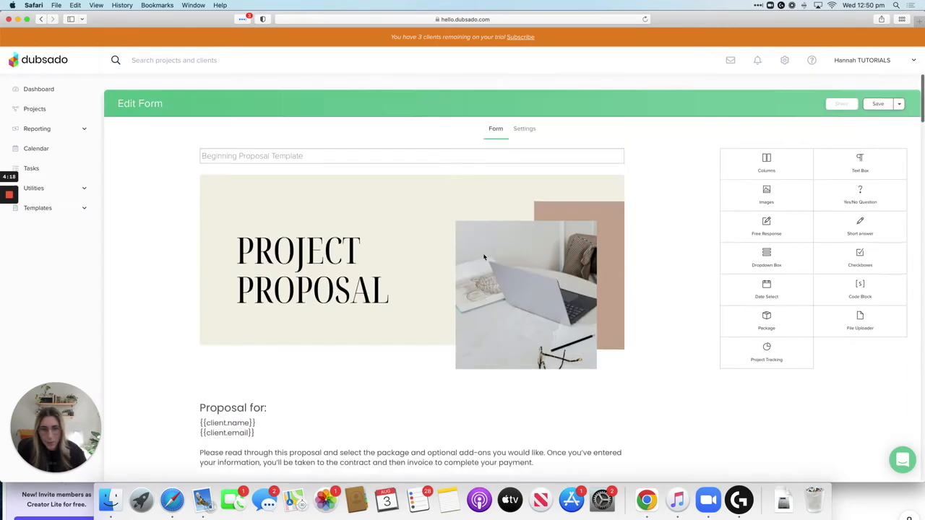
scroll(484, 257, down, 3)
scroll(484, 256, up, 2)
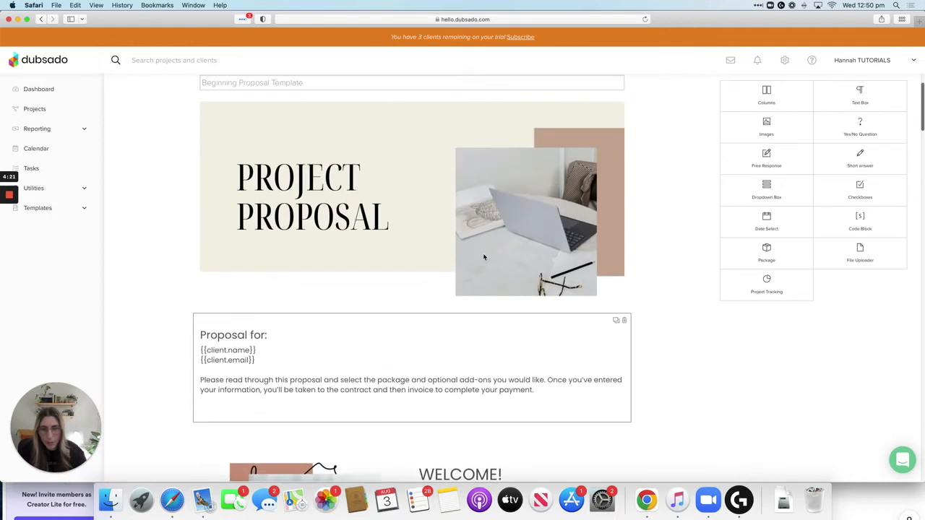
scroll(484, 256, down, 2)
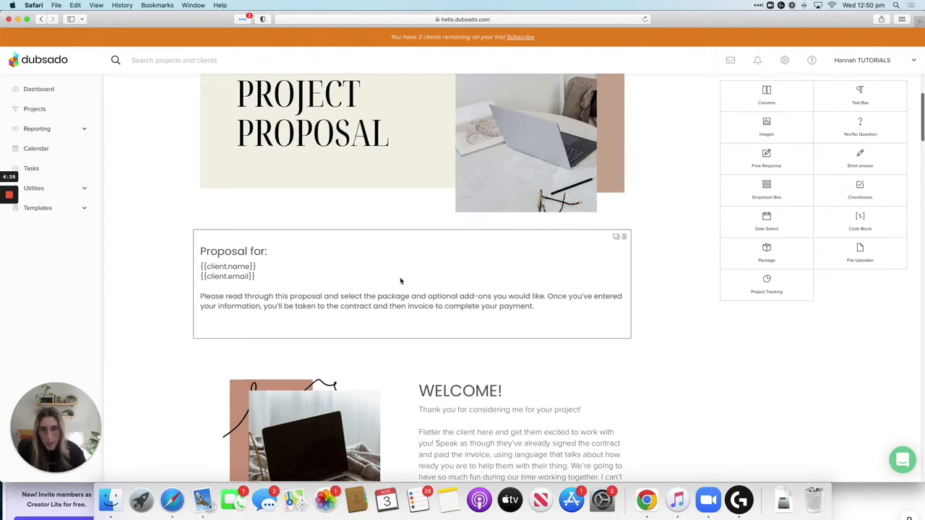
scroll(344, 239, down, 1)
scroll(386, 283, down, 3)
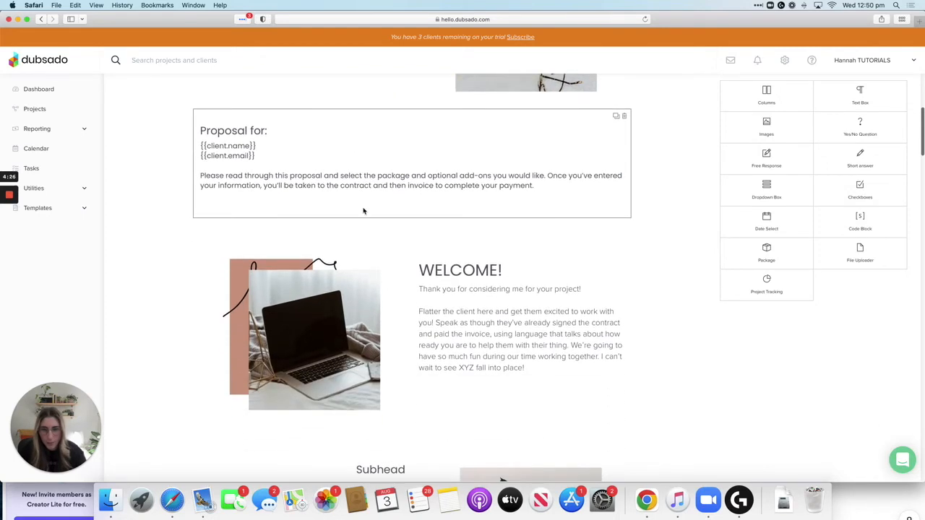
Link the Package One block to the Social Media Manager Signature Package and close the package editor
scroll(394, 195, down, 6)
scroll(417, 244, down, 15)
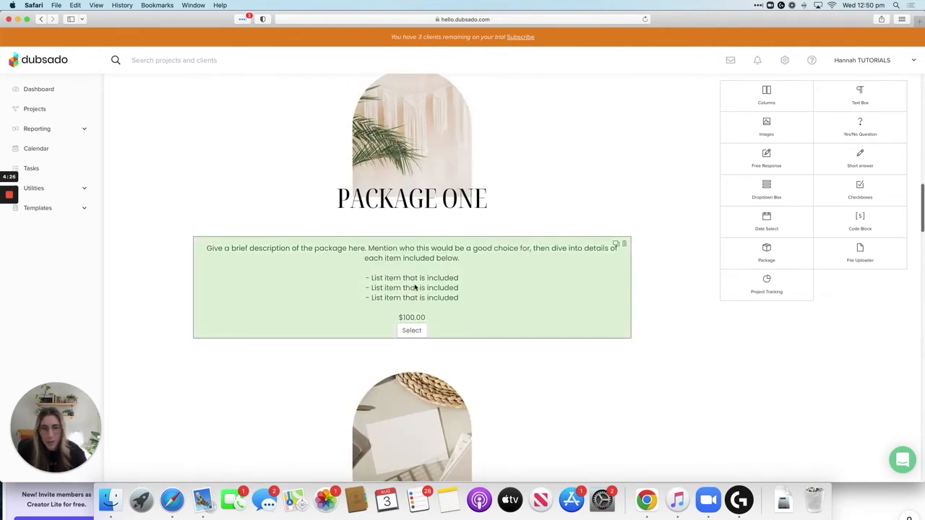
click(415, 288)
click(650, 282)
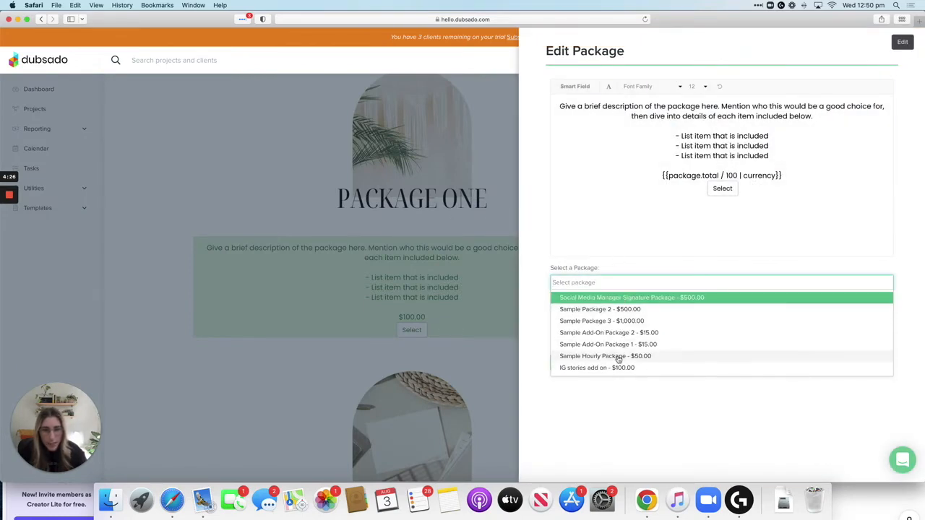
click(612, 299)
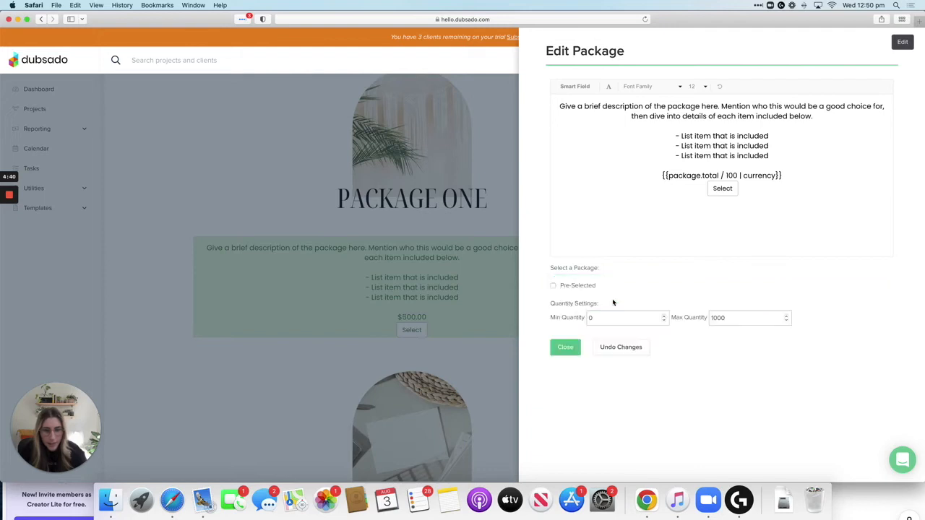
click(565, 348)
Review the form's remaining sections down to the thank-you banner and save the proposal form
scroll(470, 289, down, 10)
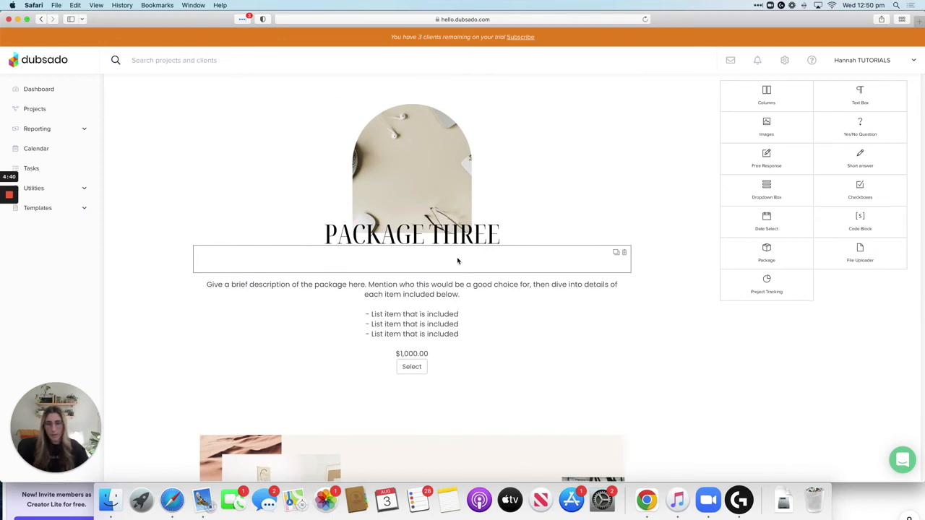
scroll(458, 261, down, 10)
scroll(458, 260, down, 15)
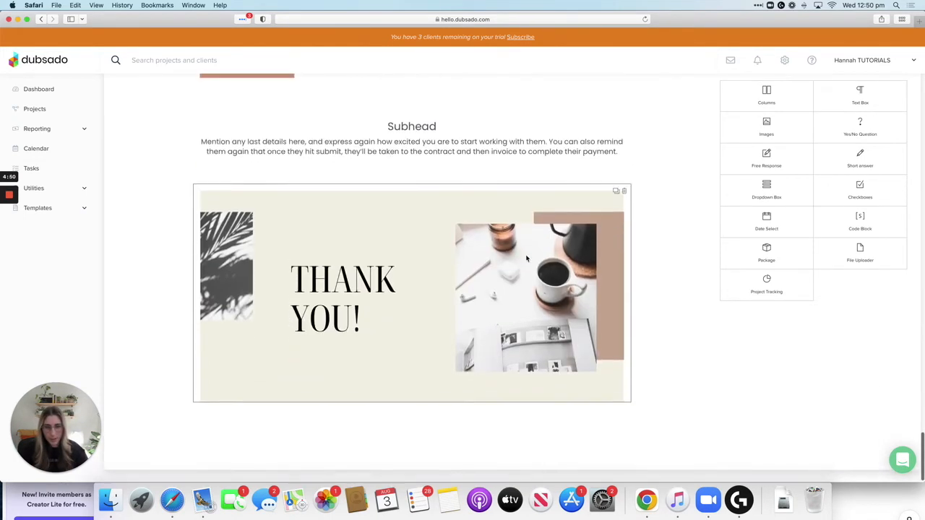
scroll(526, 263, up, 20)
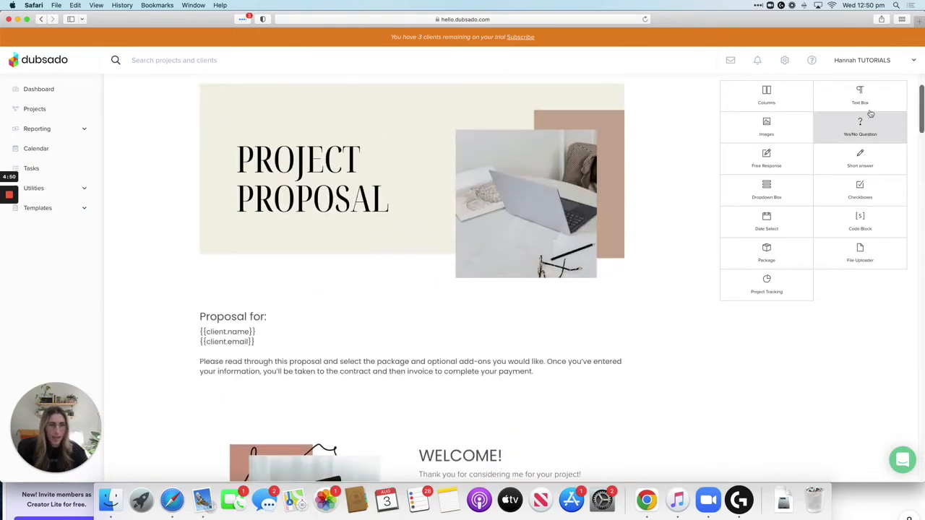
scroll(645, 178, up, 4)
click(899, 97)
click(867, 113)
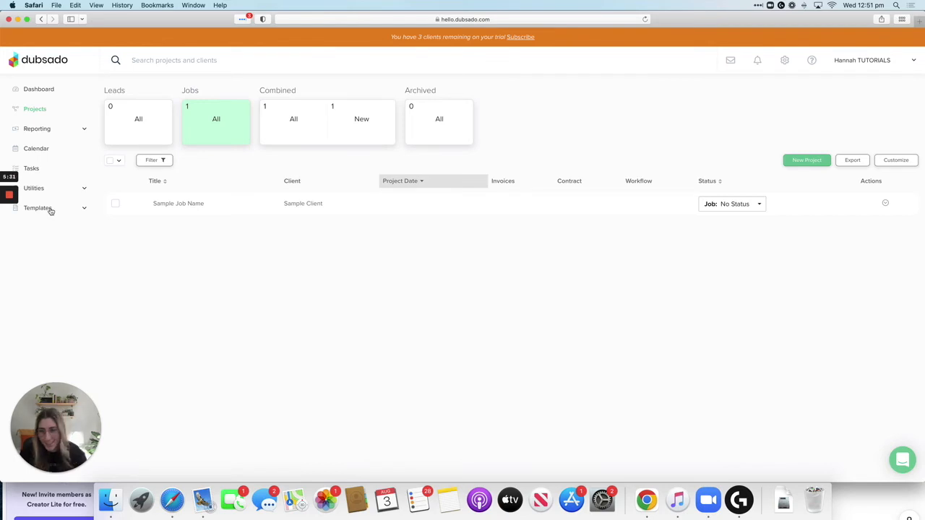
Go to the form templates and open the SAMPLE TUTORIAL proposal for editing
click(56, 209)
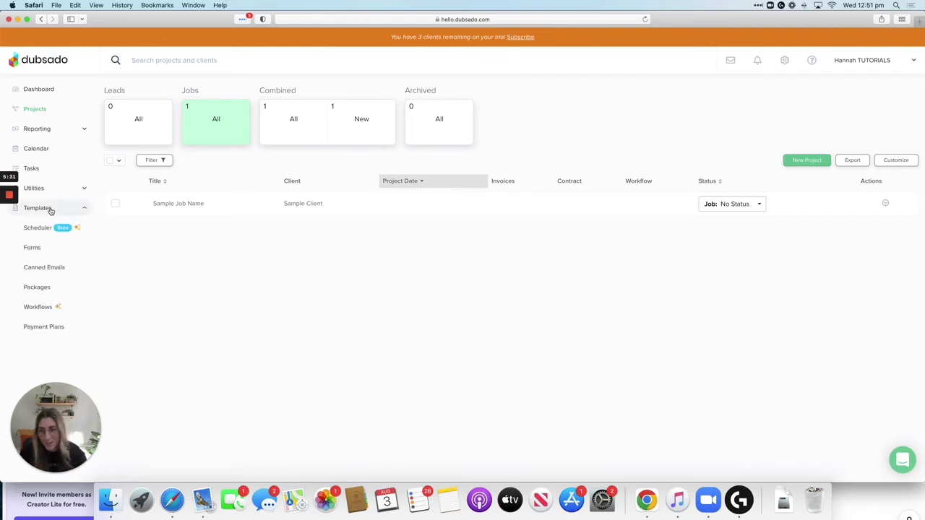
click(33, 248)
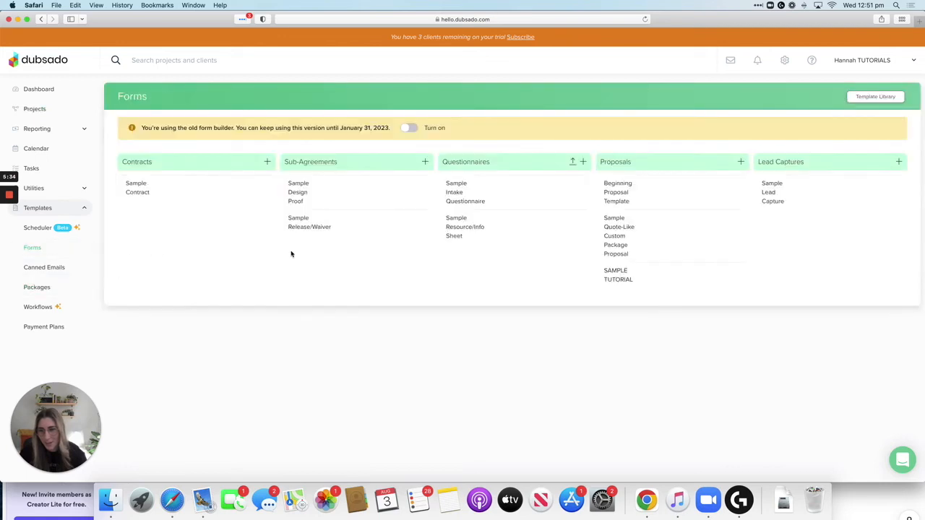
click(620, 276)
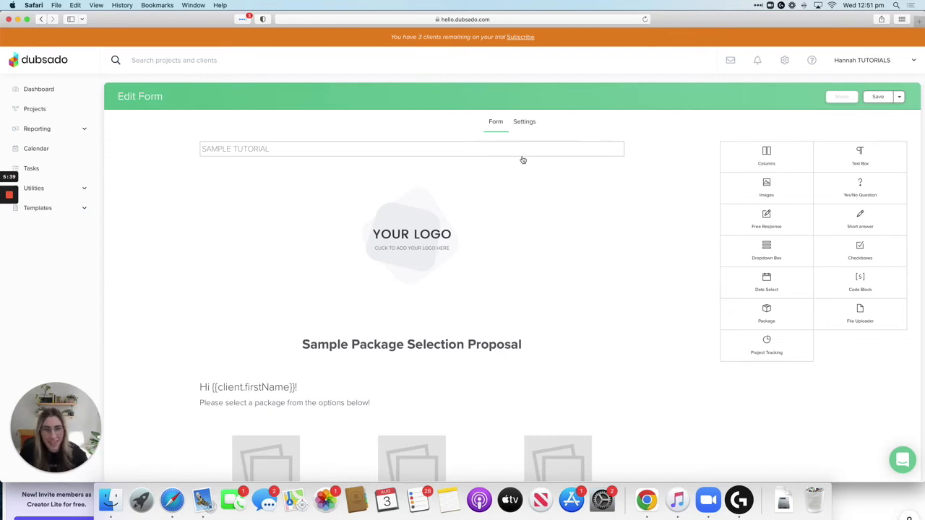
Enable Show Contract in the SAMPLE TUTORIAL proposal's settings
click(525, 123)
scroll(541, 250, down, 2)
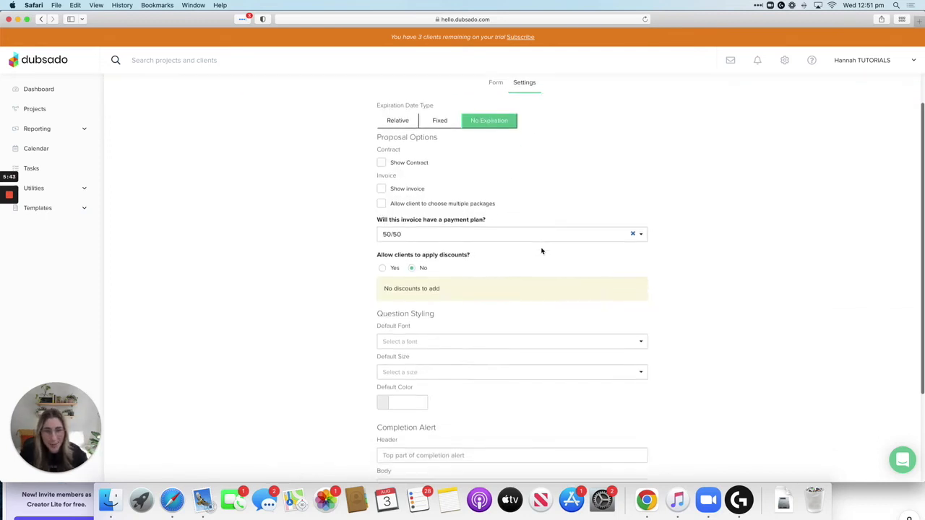
click(381, 159)
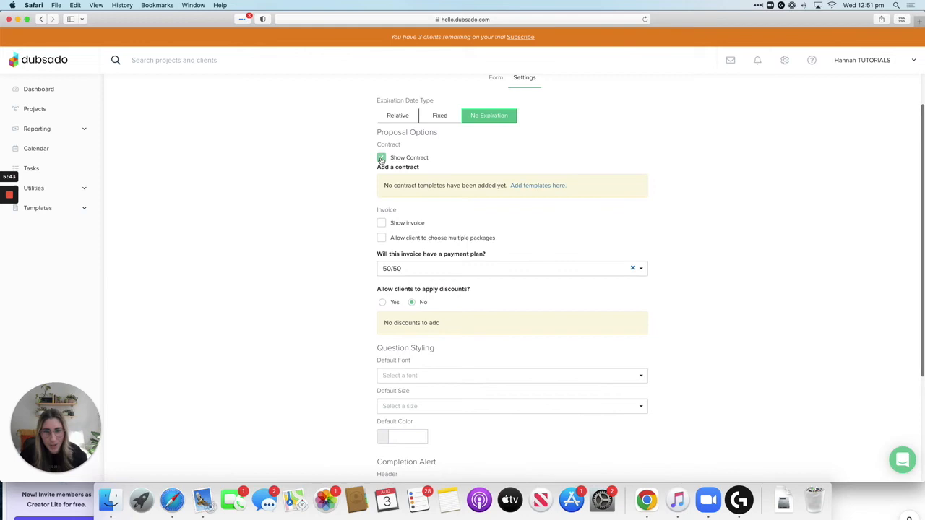
Enable Show Invoice in the proposal settings and choose Sample Contract as the attached contract
click(382, 213)
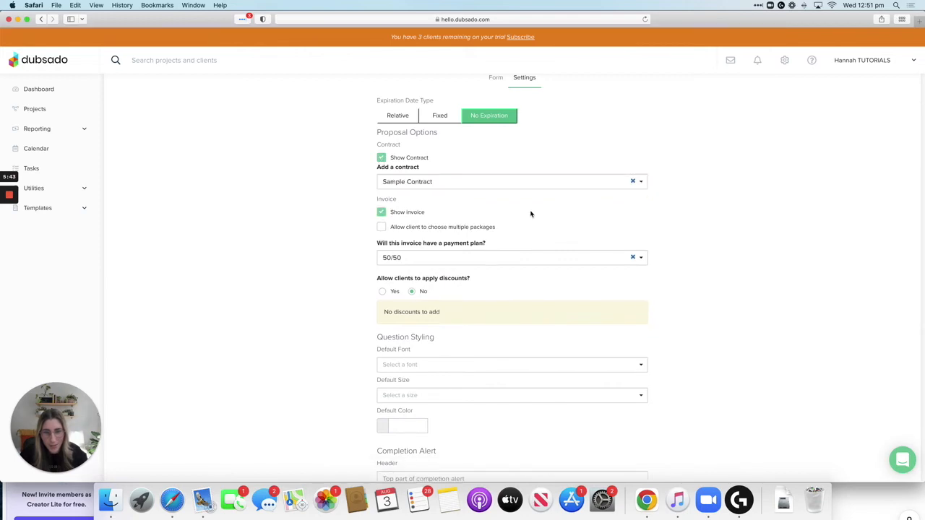
click(452, 179)
click(416, 197)
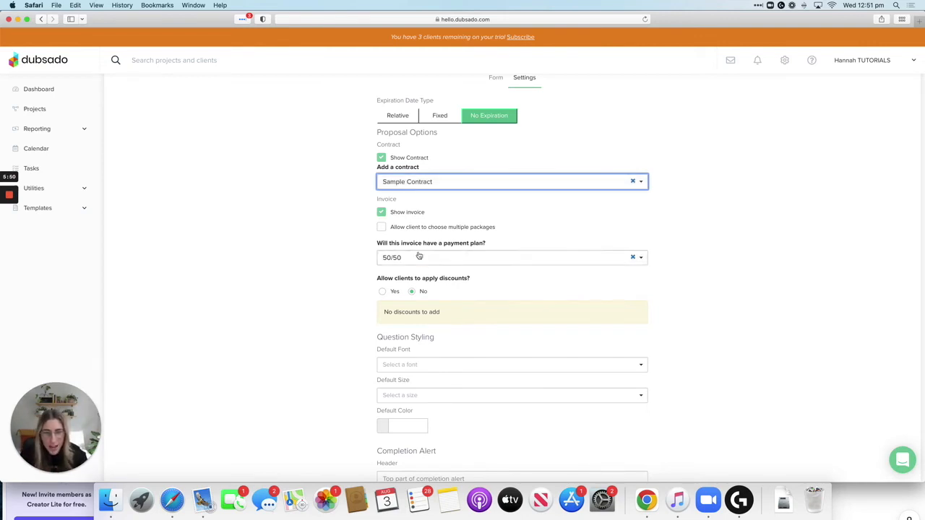
Keep the 50/50 payment plan for the invoice and allow the client to choose multiple packages
click(460, 258)
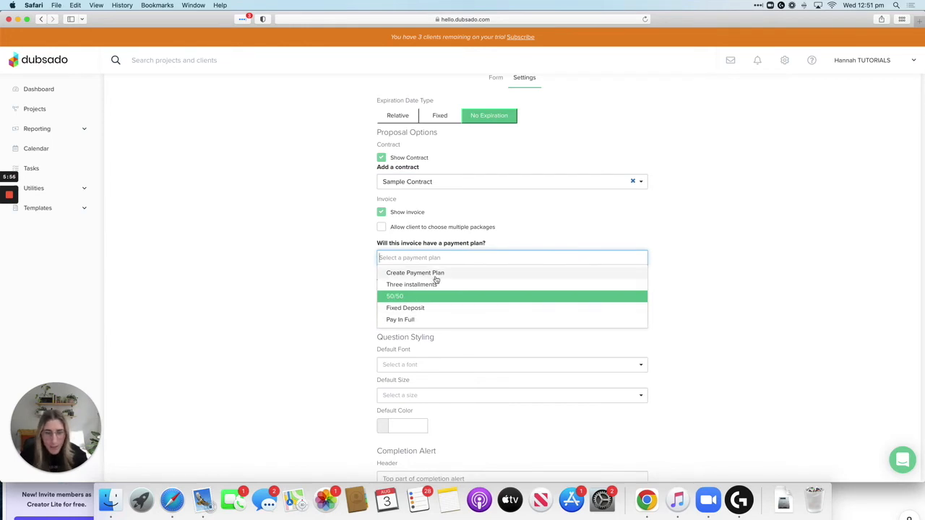
click(380, 227)
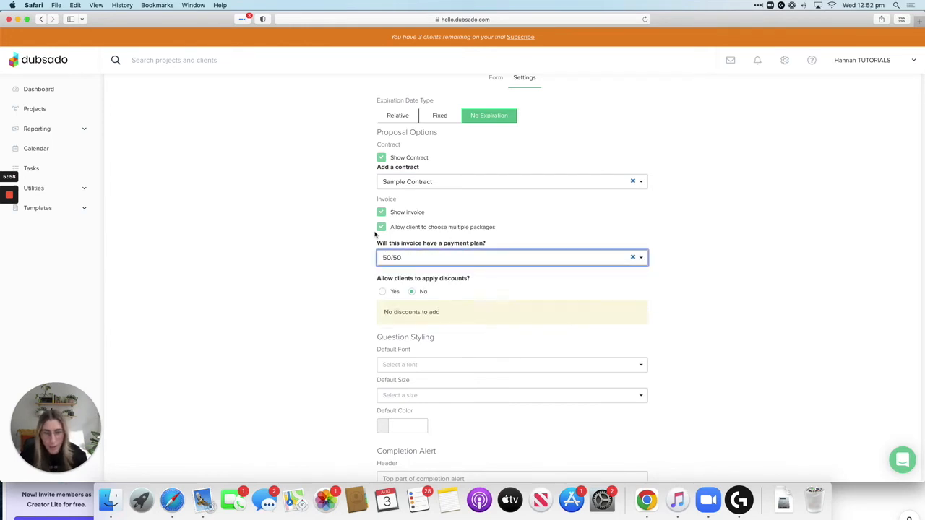
scroll(510, 308, down, 3)
scroll(509, 308, down, 1)
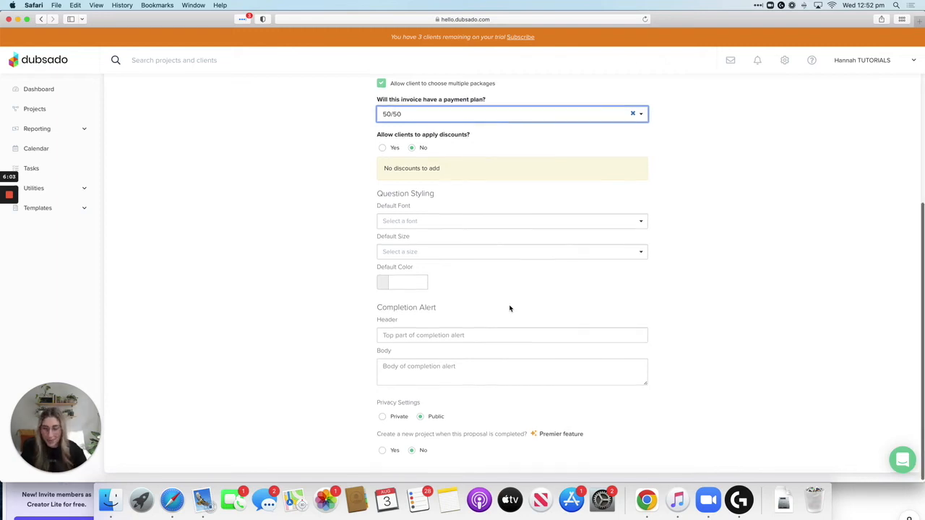
scroll(510, 308, up, 5)
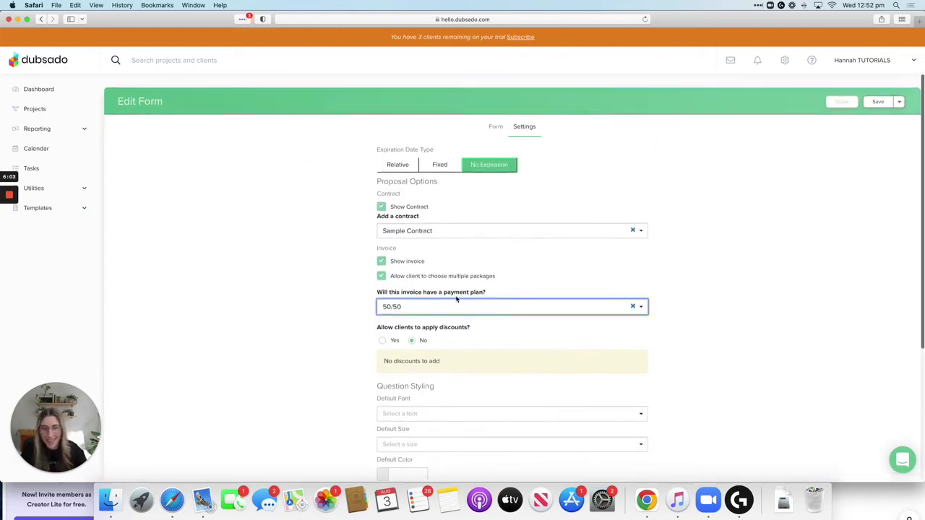
Leave the form template without saving and open the sample client's project from the project list
click(58, 211)
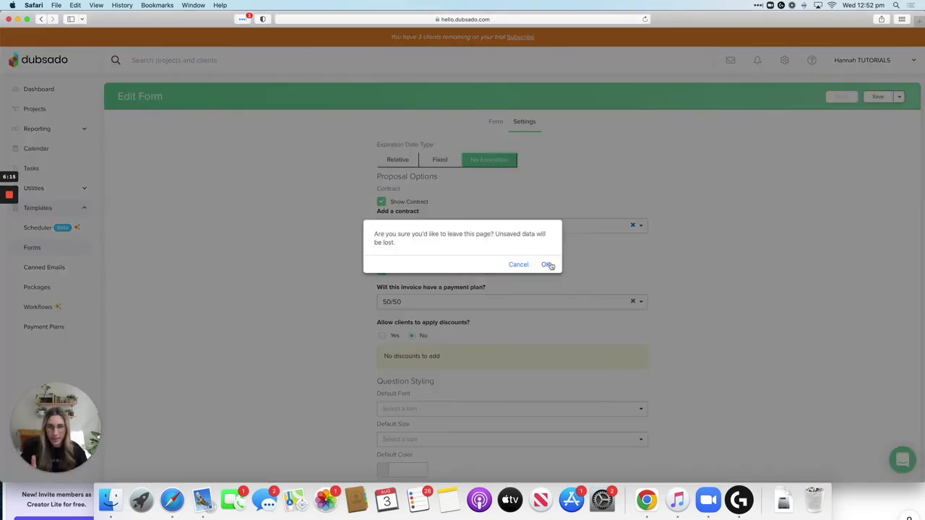
click(546, 264)
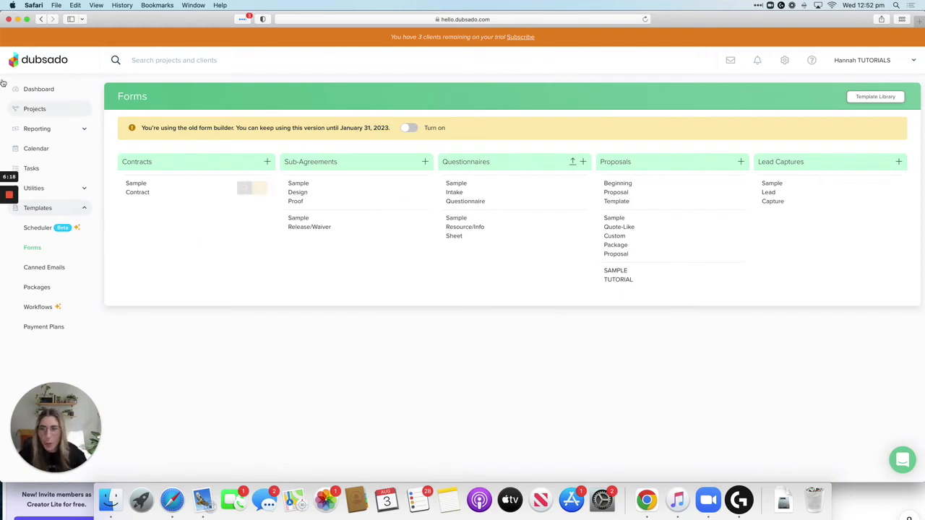
click(53, 108)
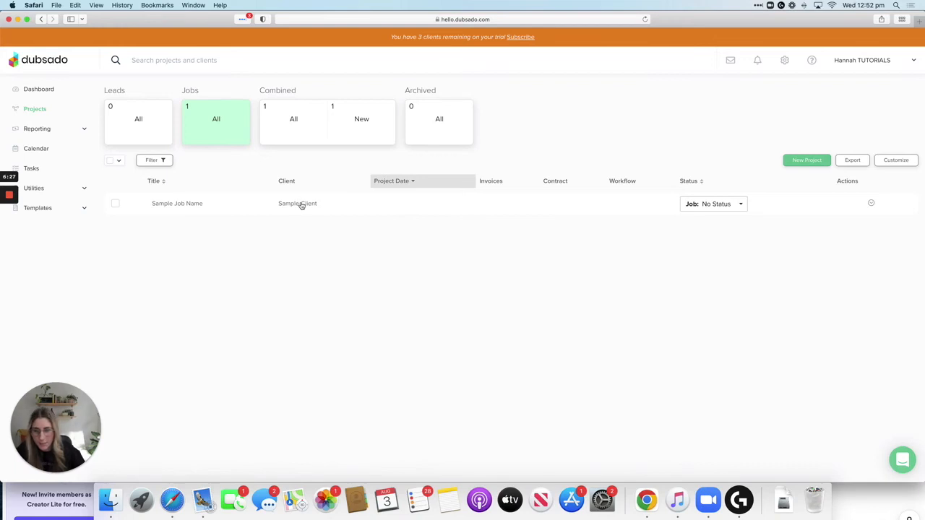
click(302, 205)
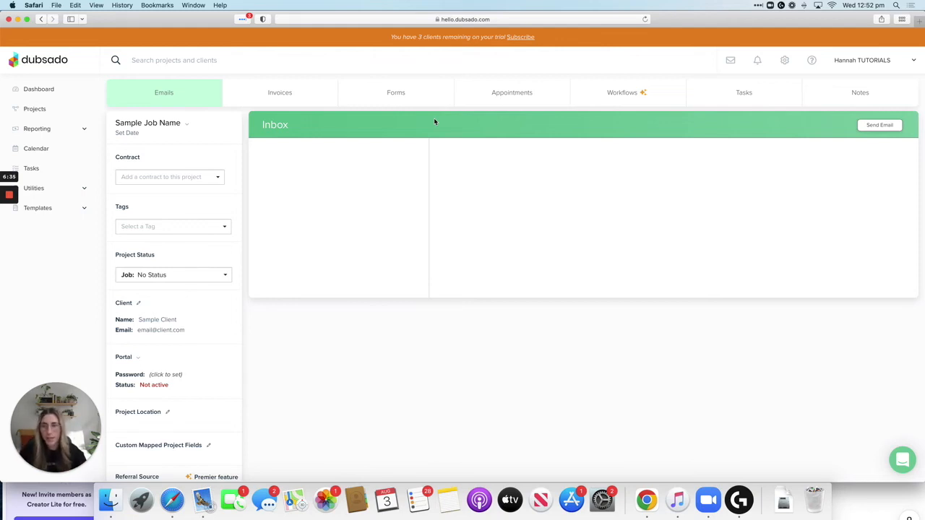
Add the SAMPLE TUTORIAL proposal to the forms of this project
click(389, 97)
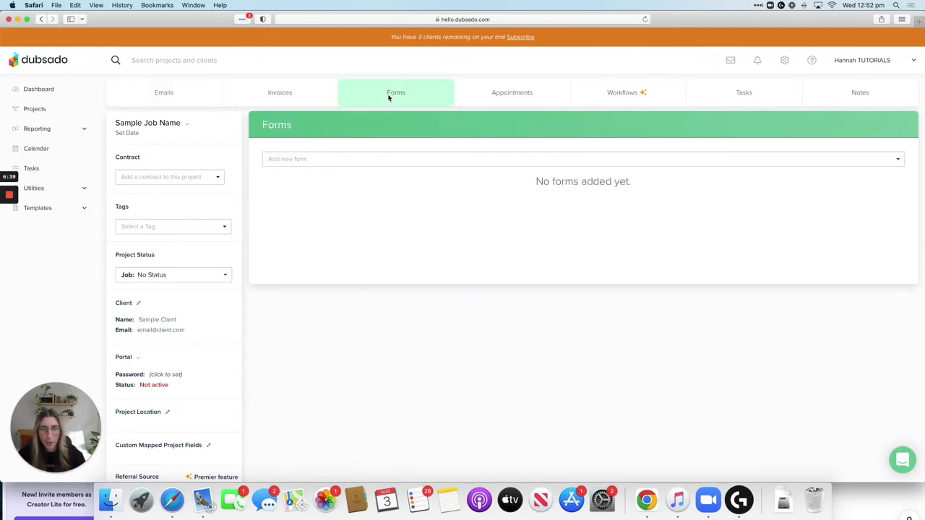
click(338, 164)
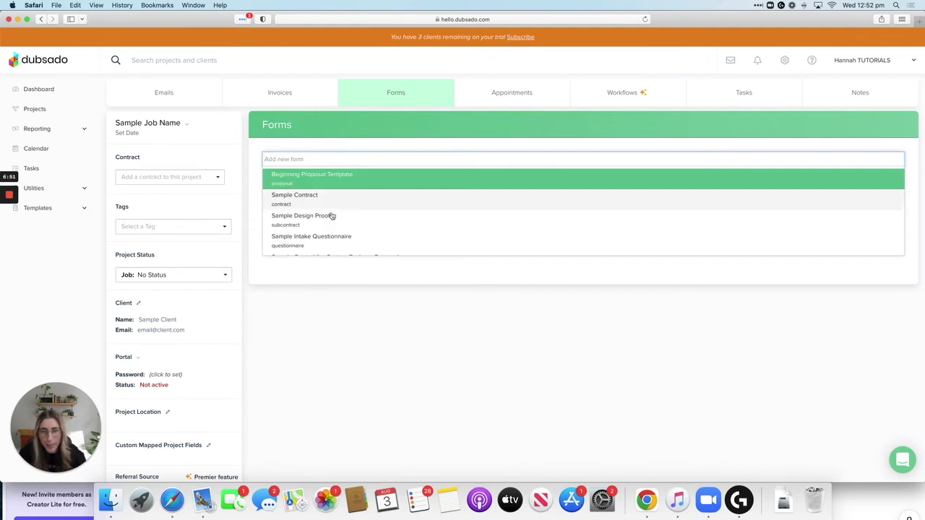
scroll(331, 222, down, 5)
scroll(333, 225, down, 5)
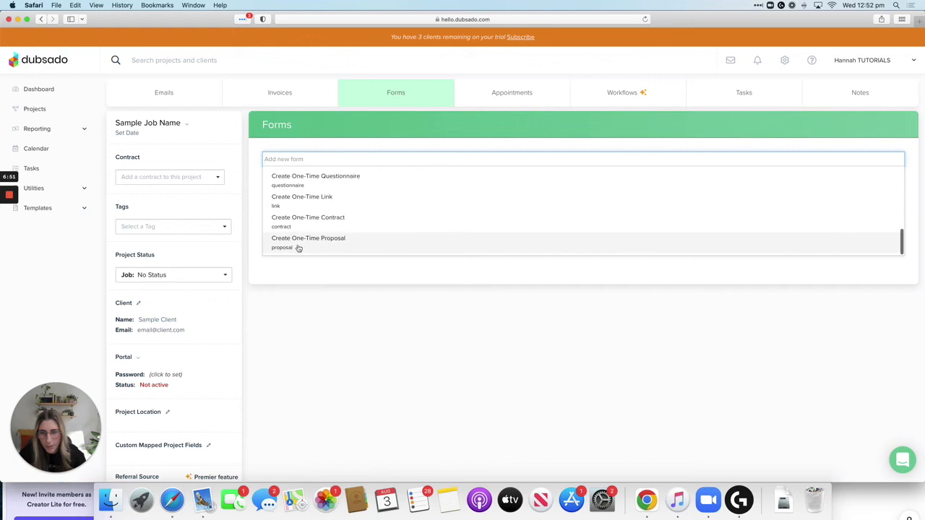
scroll(296, 249, up, 3)
scroll(302, 246, up, 2)
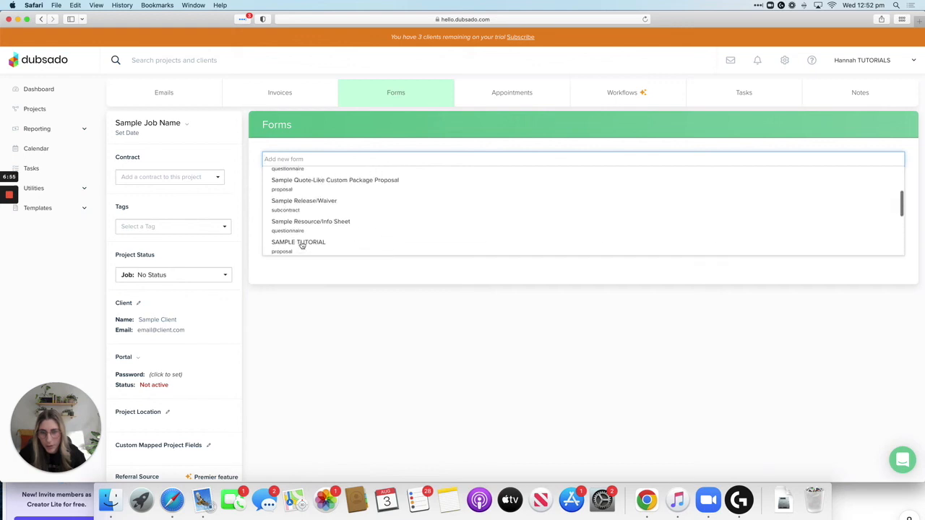
click(280, 243)
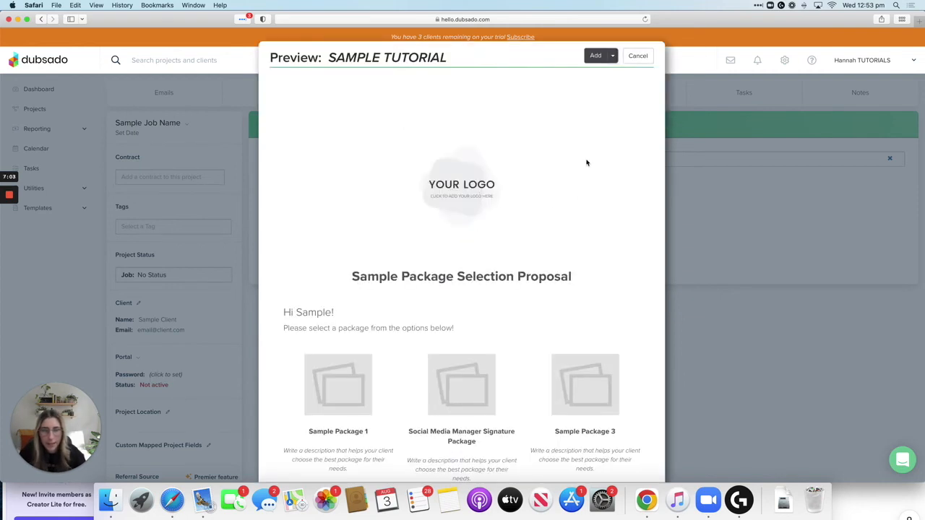
click(595, 57)
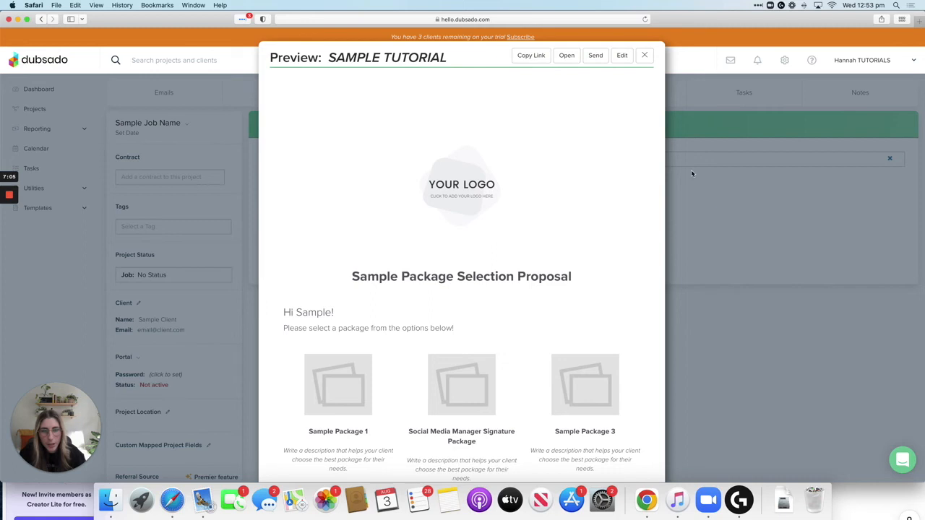
Edit the project's copy of the proposal, deleting the Sample Package 1 and Sample Package 3 blocks and their images
click(622, 57)
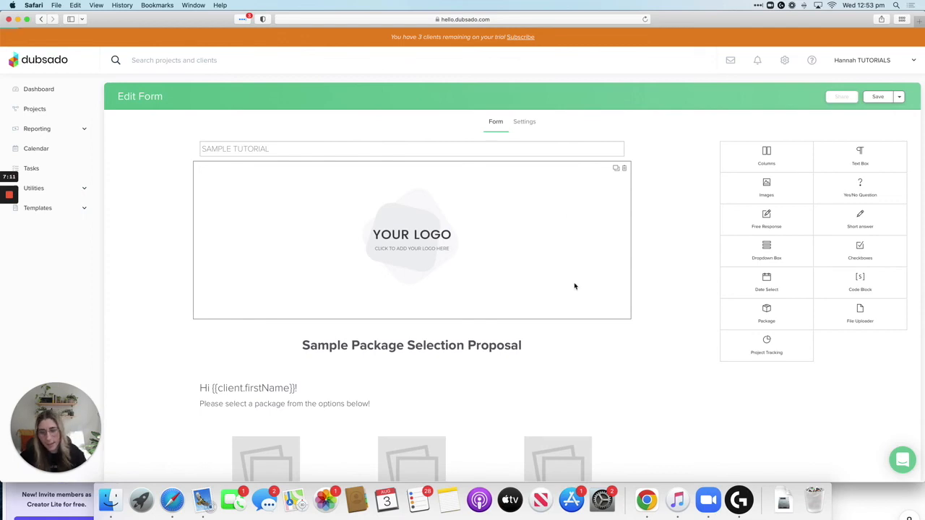
scroll(574, 285, down, 5)
drag(326, 146, 618, 148)
click(624, 147)
click(624, 147)
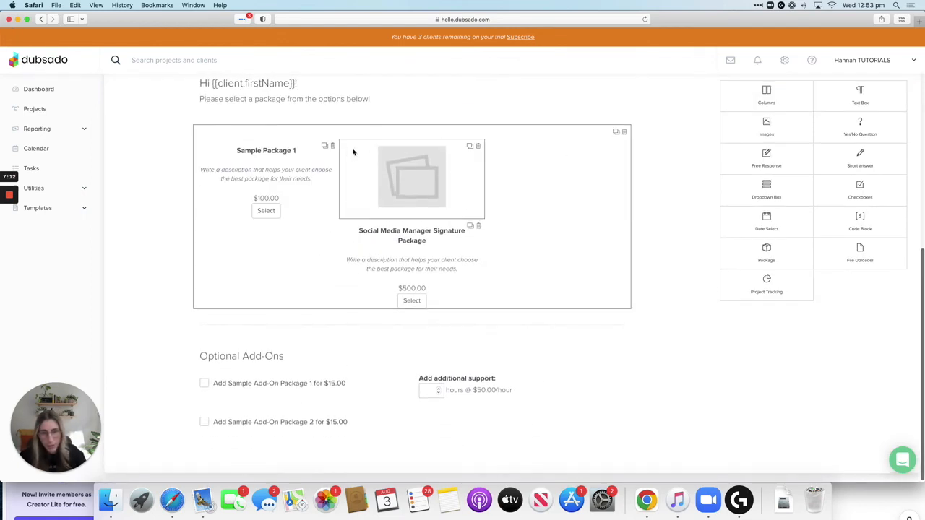
click(333, 146)
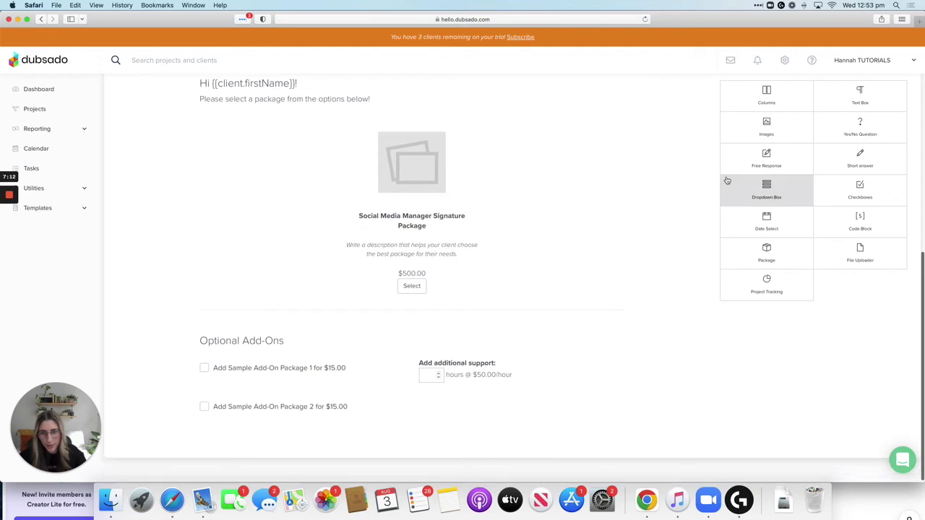
Inspect the line item options of the Social Media Manager Signature Package, close the package editor, and save and exit the form
click(412, 267)
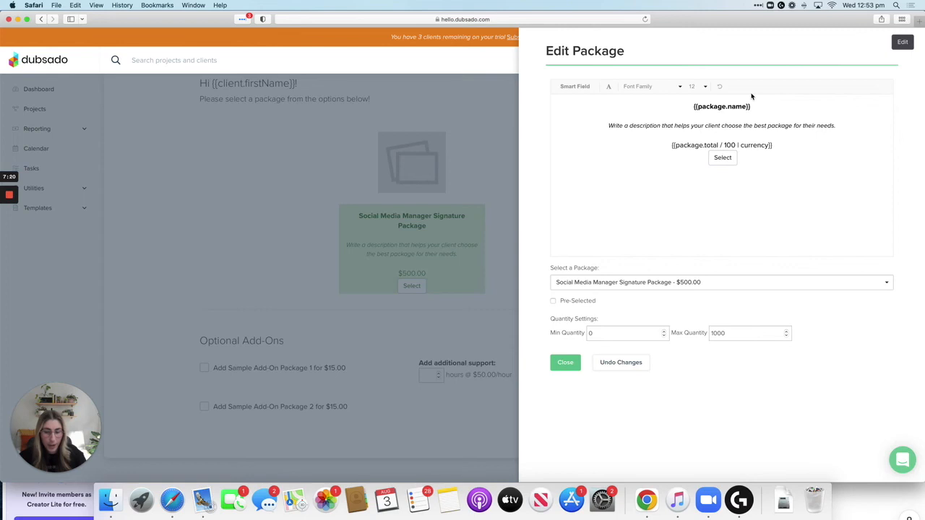
click(904, 43)
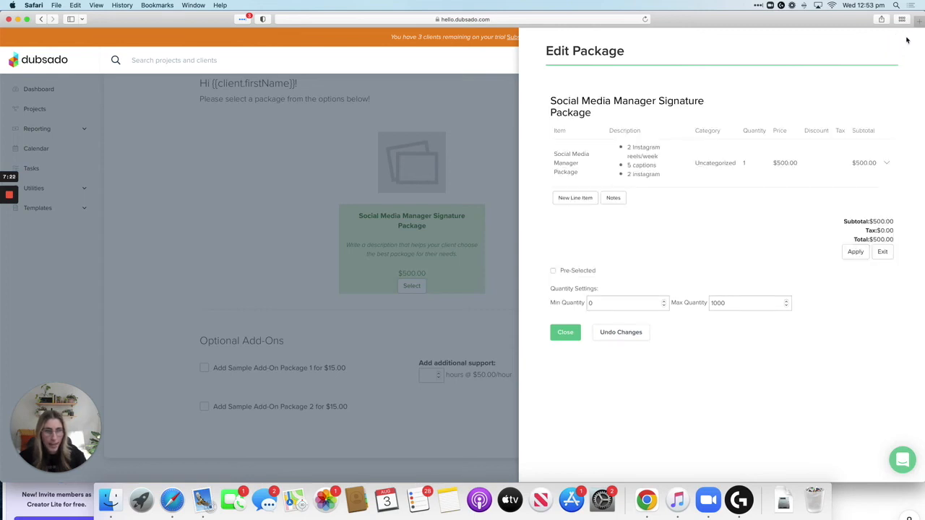
click(885, 163)
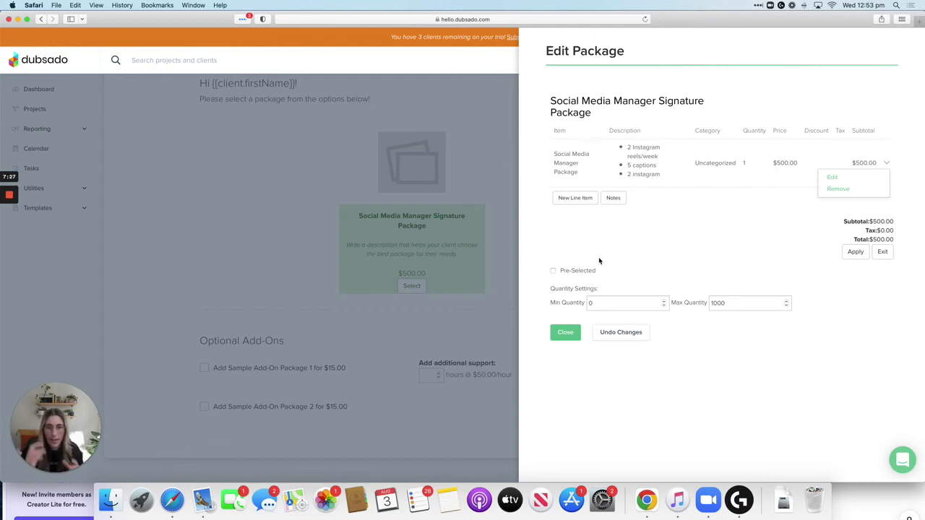
click(564, 334)
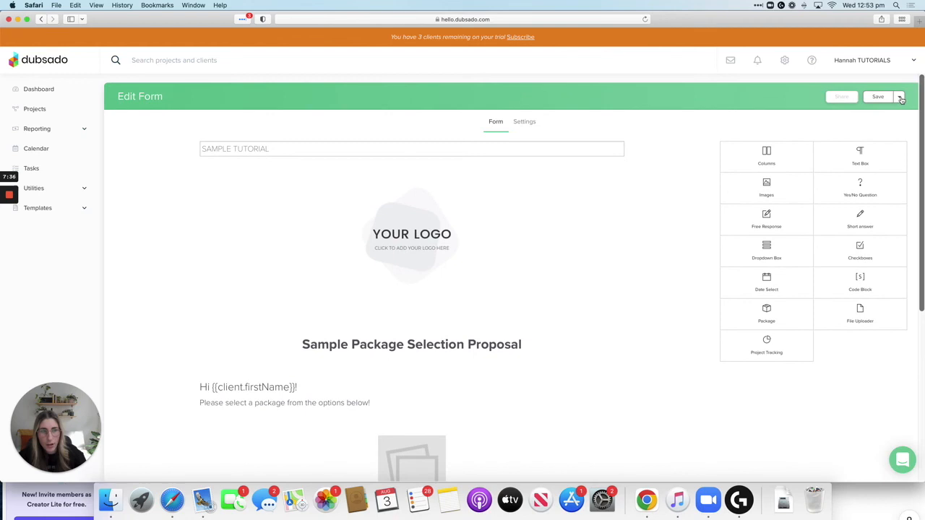
click(901, 99)
click(876, 112)
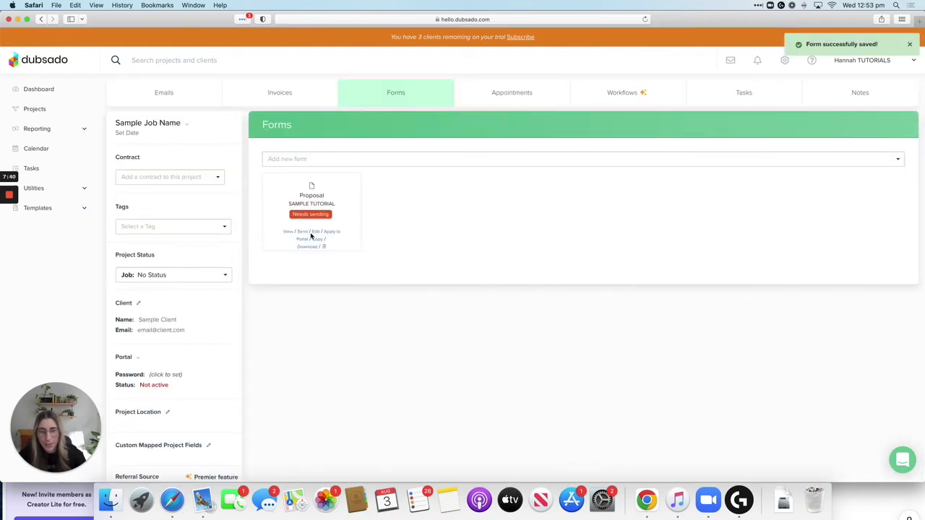
Start sending the proposal to the client, fill its email with the "Clients - Send Proposal" saved reply, and review the message
click(302, 231)
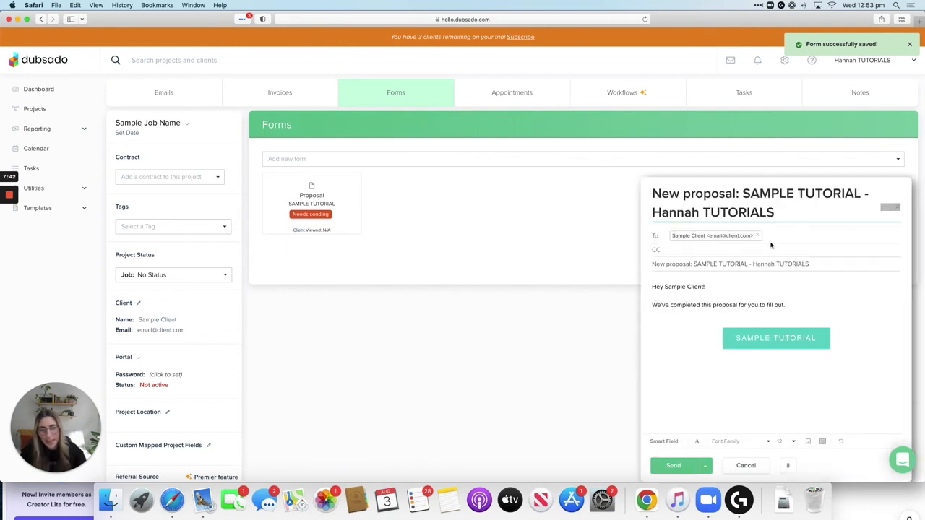
click(809, 441)
scroll(744, 375, down, 5)
scroll(731, 375, down, 3)
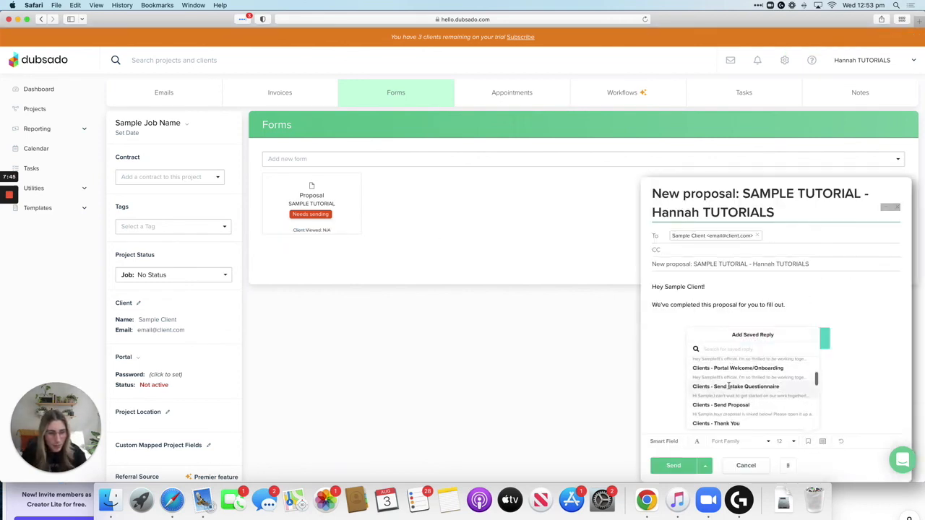
click(730, 383)
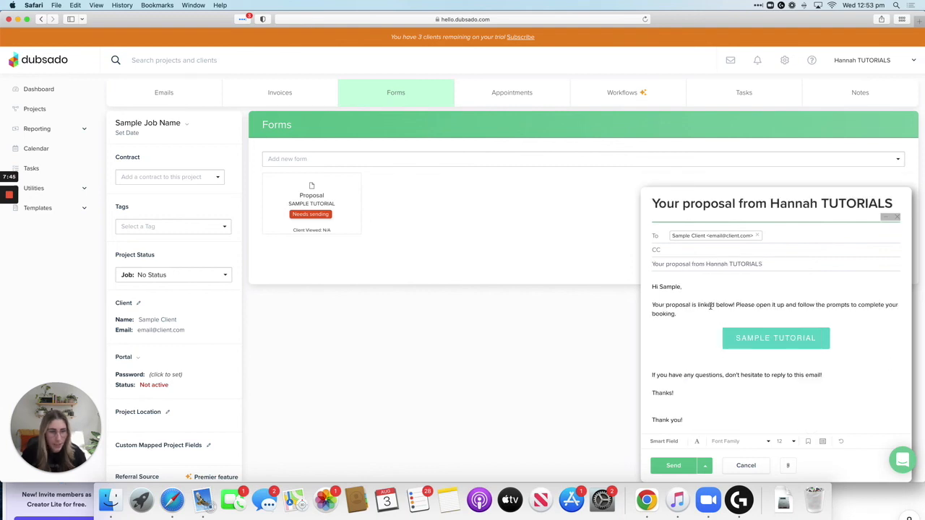
scroll(729, 340, down, 1)
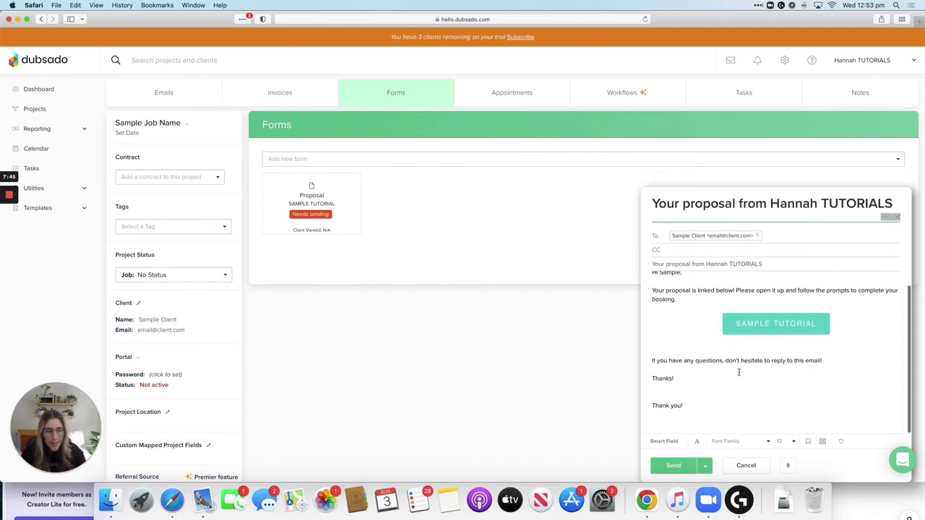
click(809, 441)
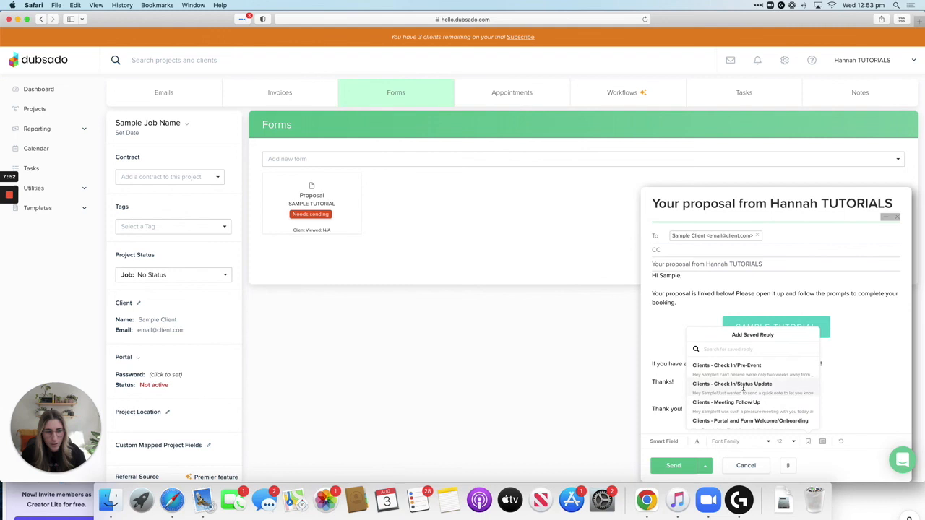
click(688, 334)
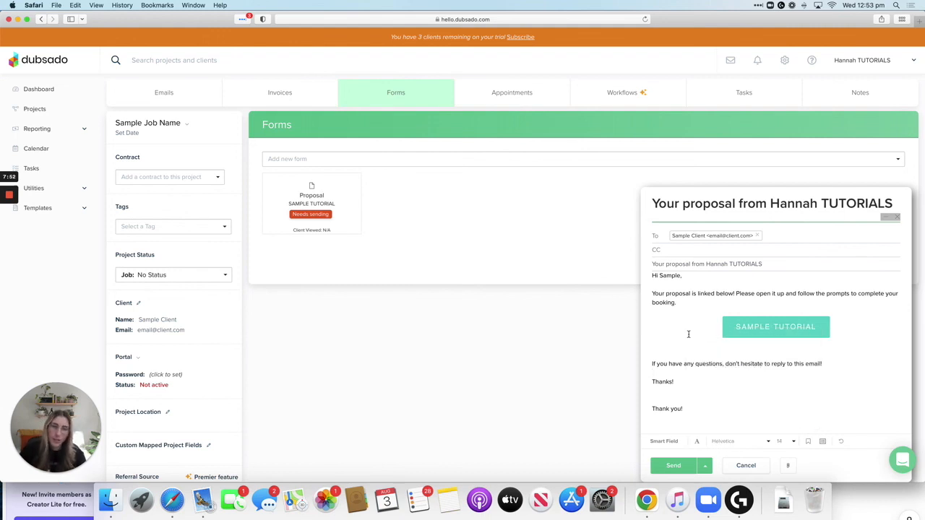
scroll(688, 334, up, 1)
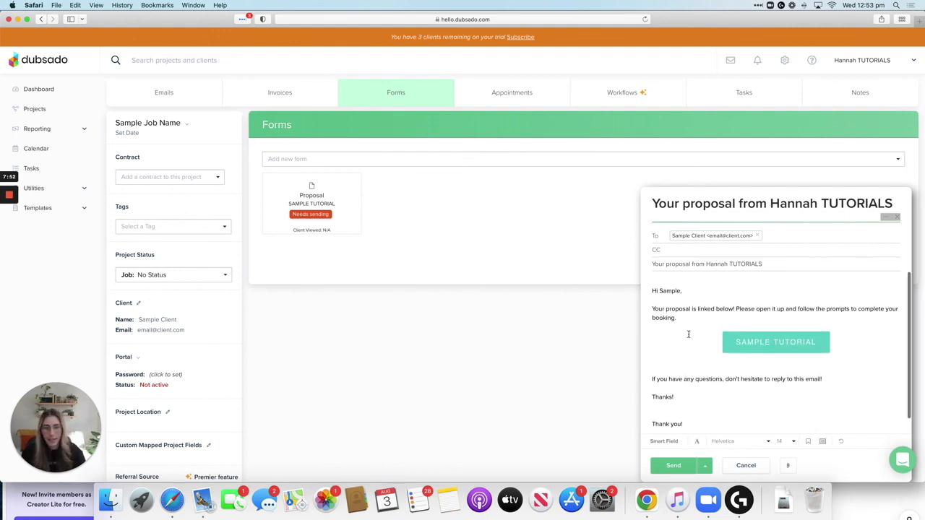
click(695, 289)
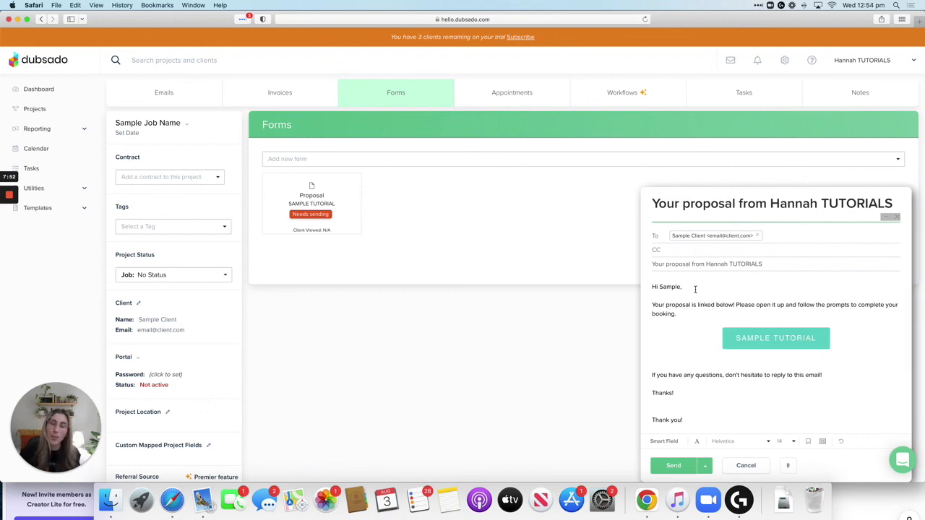